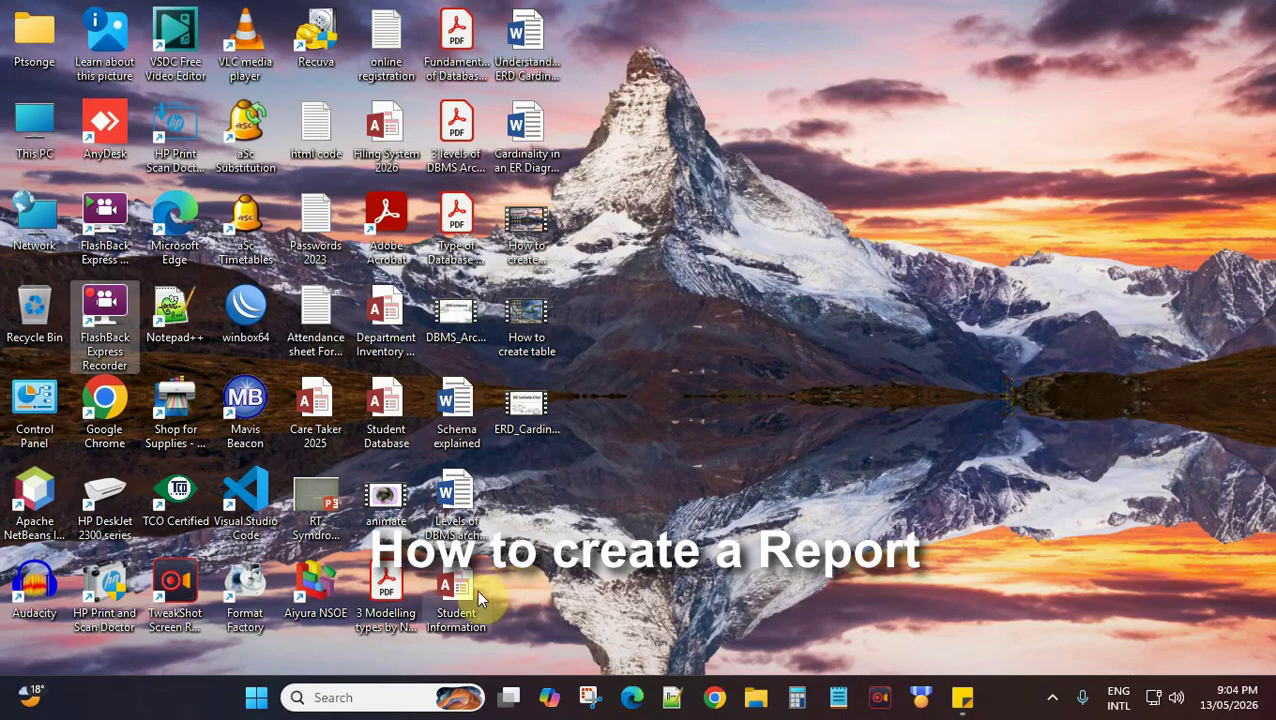
Step: Open the Student Information database and create a basic report from the StudentT table
{"action": "double_click", "coordinate": [460, 590]}
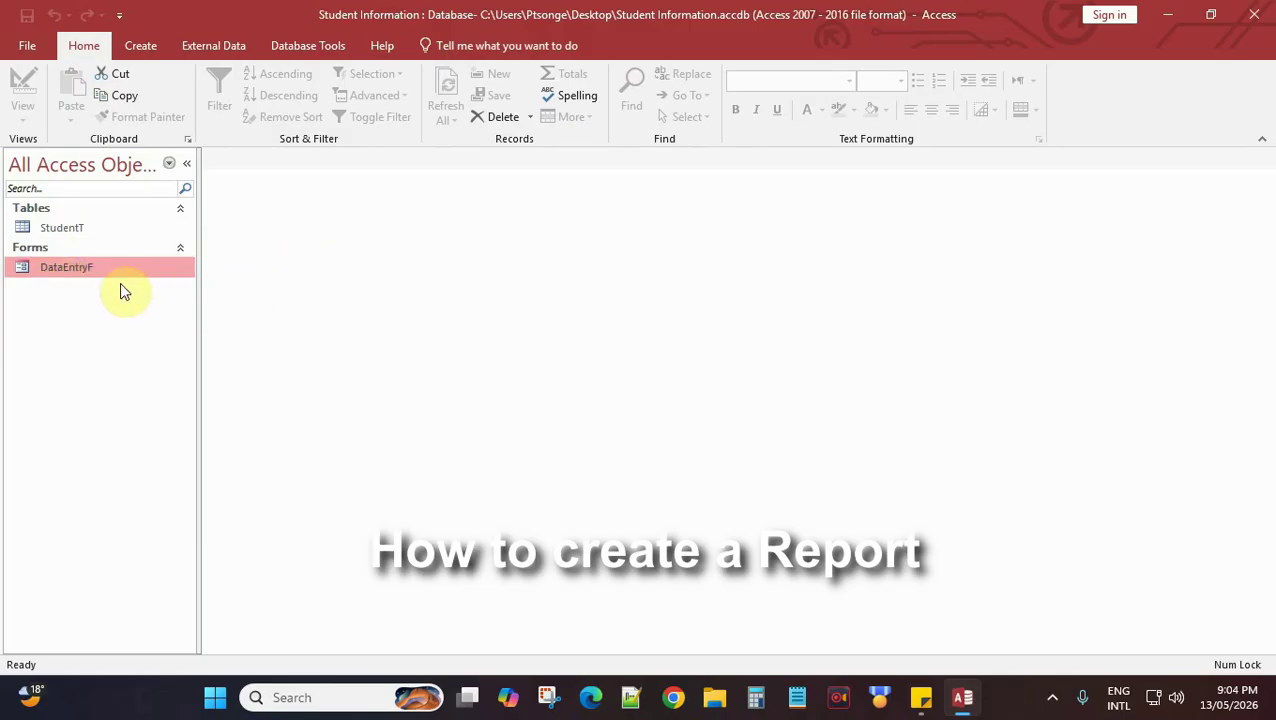
{"action": "left_click", "coordinate": [70, 235]}
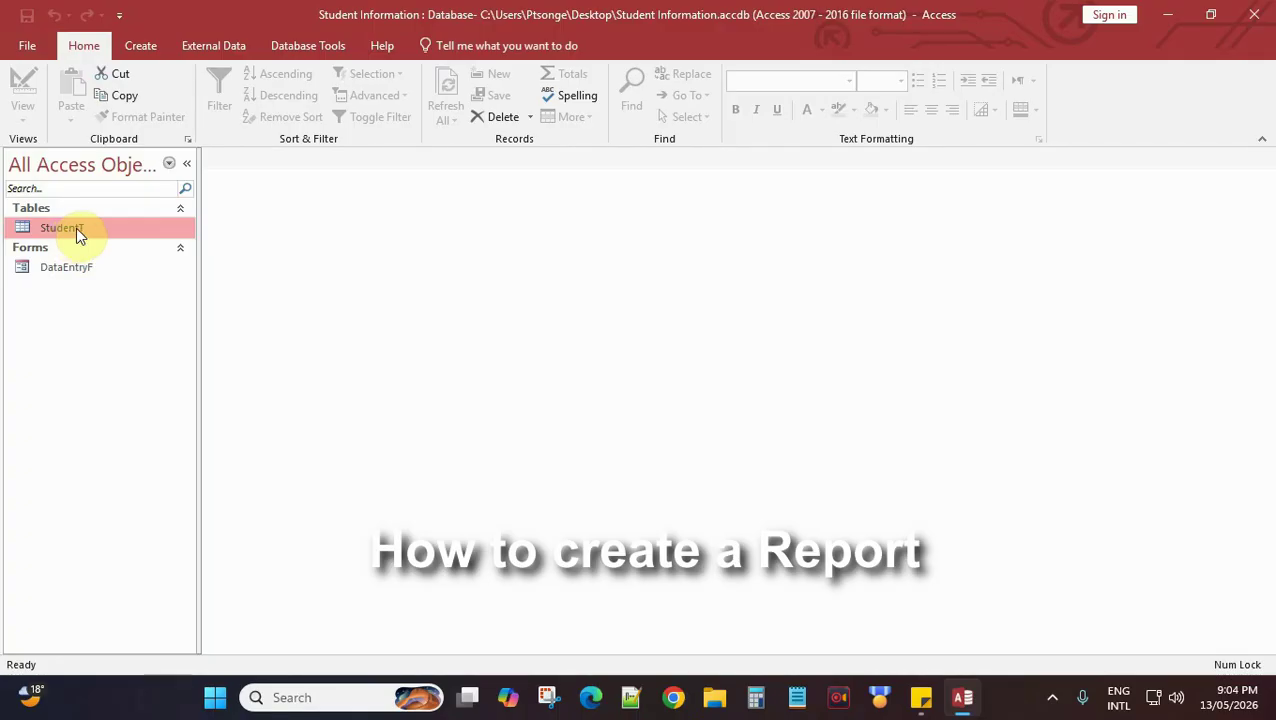
{"action": "left_click", "coordinate": [143, 50]}
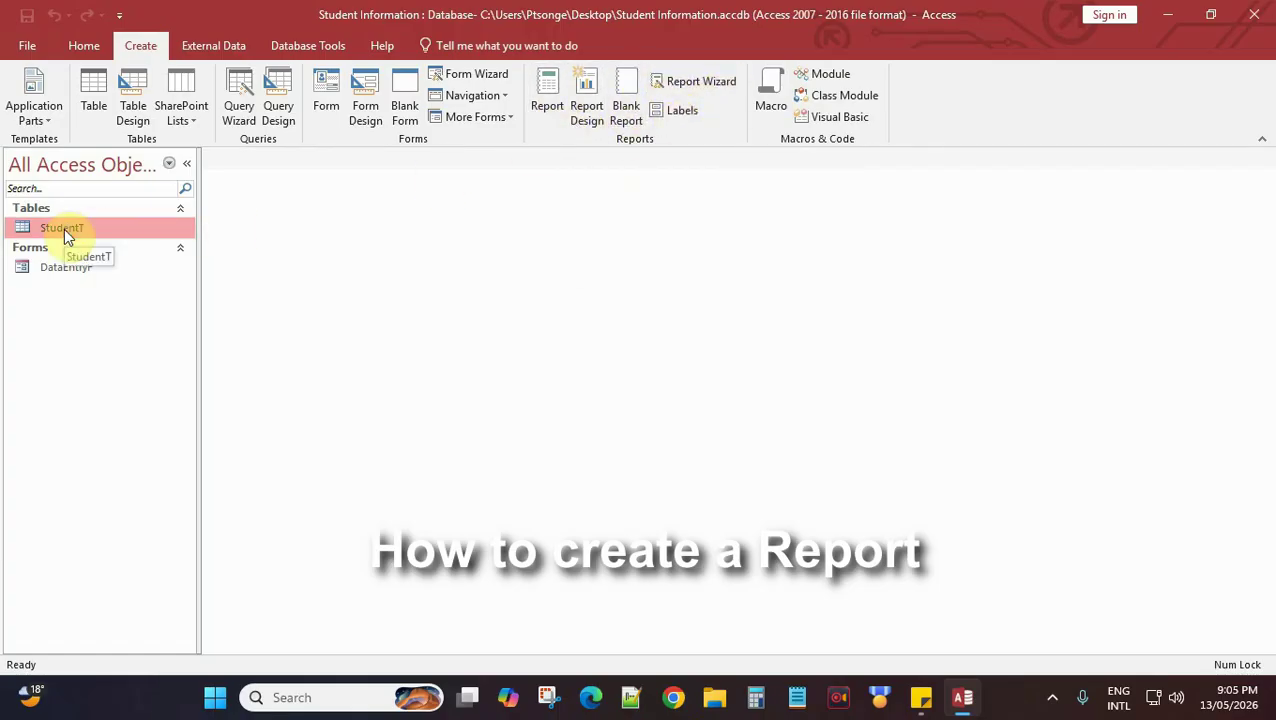
{"action": "left_click", "coordinate": [556, 103]}
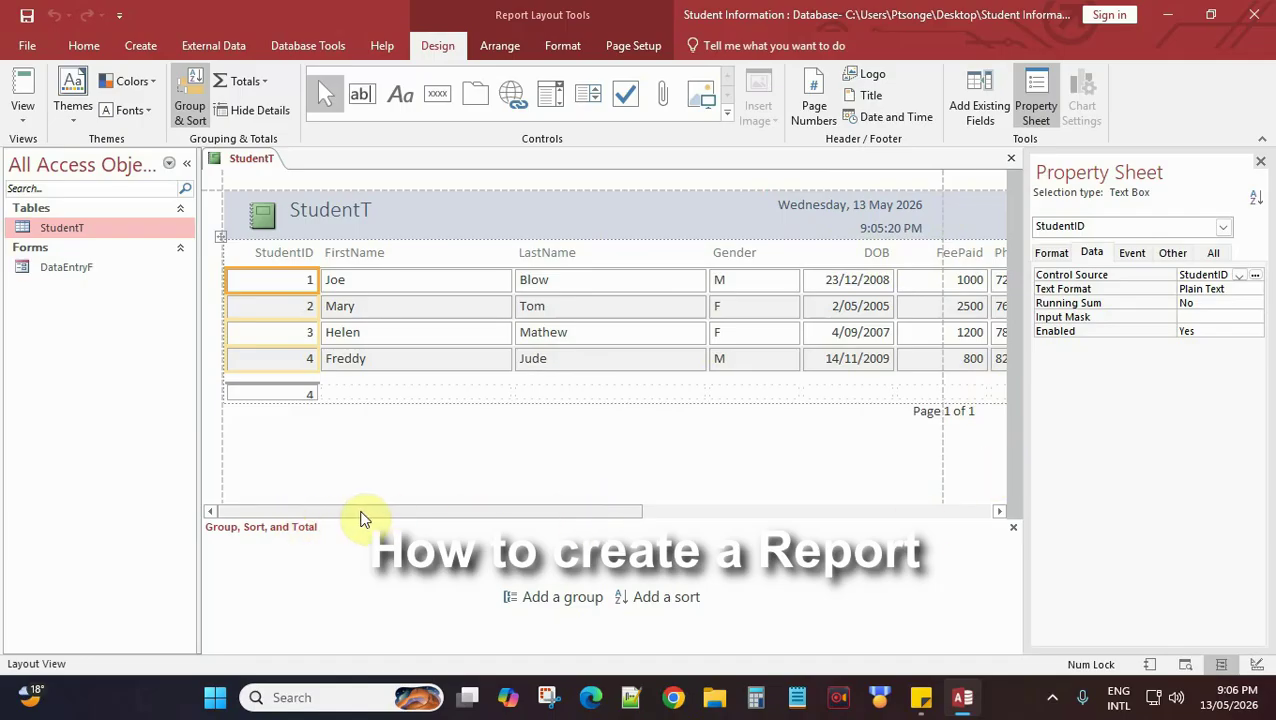
Step: Examine the report's full width, its FirstName values and the column headings from StudentID to Gender
{"action": "left_click_drag", "start_coordinate": [344, 518], "coordinate": [510, 520]}
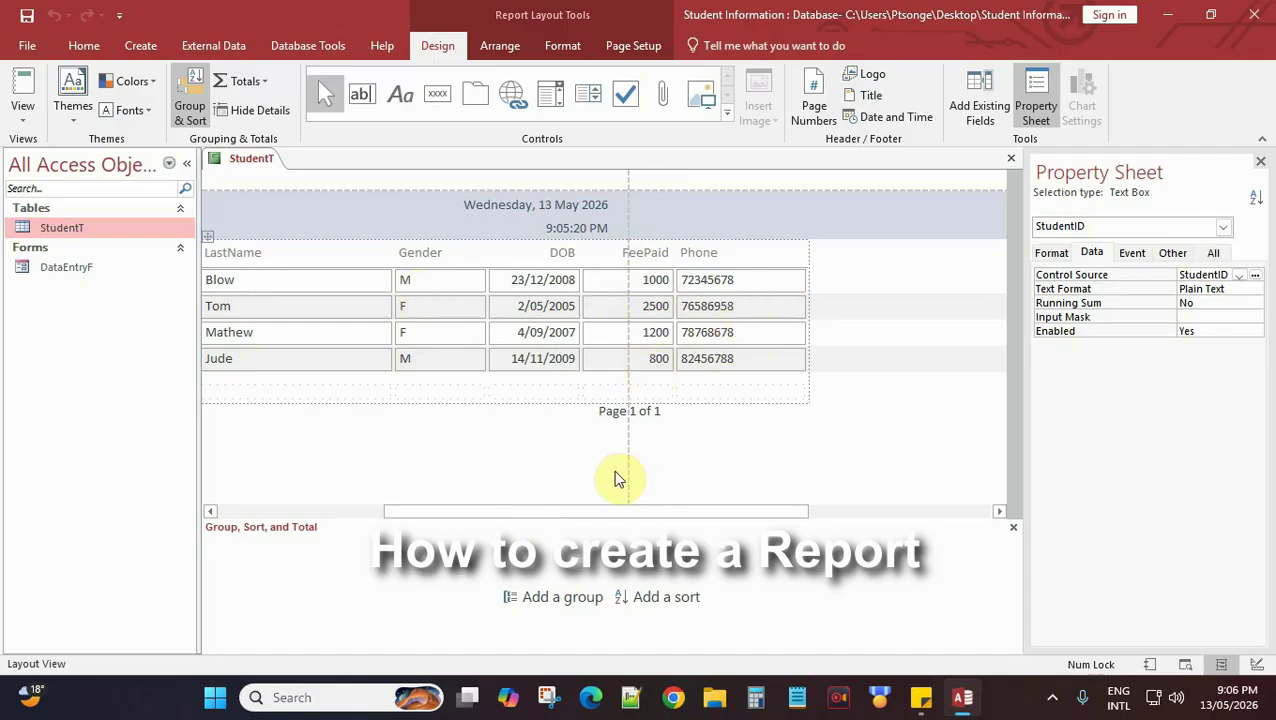
{"action": "left_click_drag", "start_coordinate": [623, 511], "coordinate": [399, 515]}
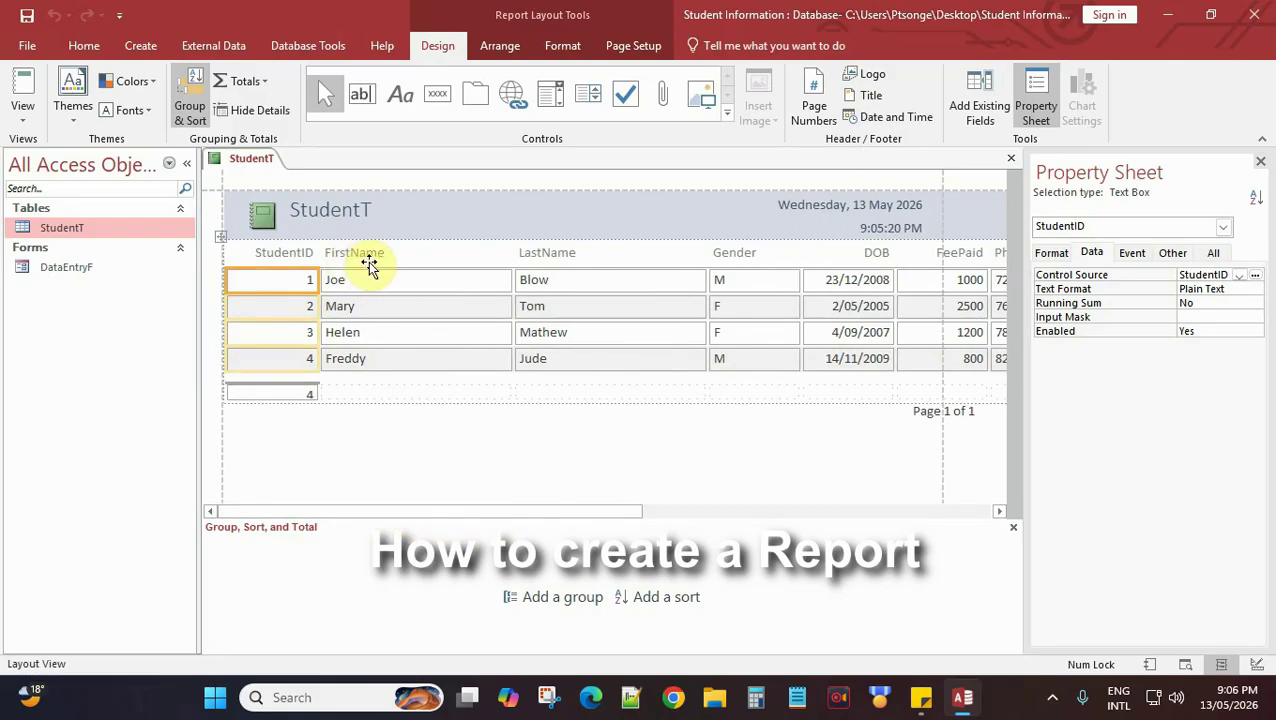
{"action": "left_click", "coordinate": [397, 285]}
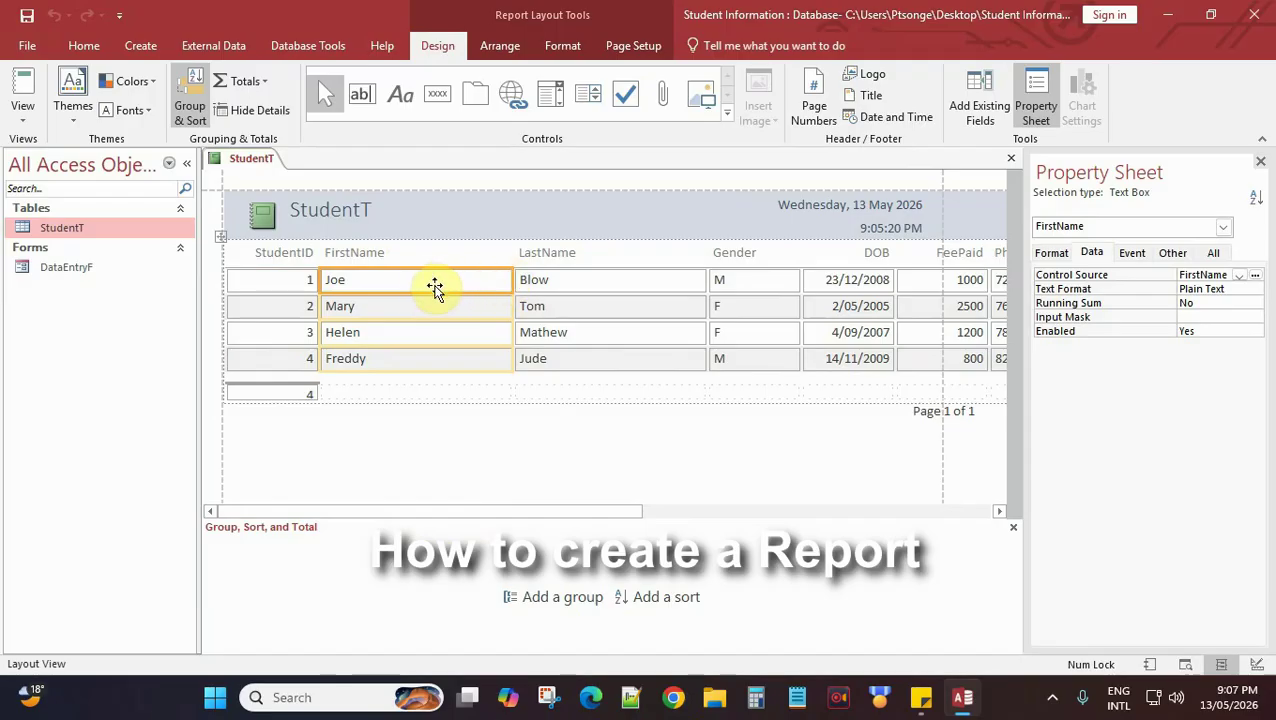
{"action": "left_click", "coordinate": [413, 308]}
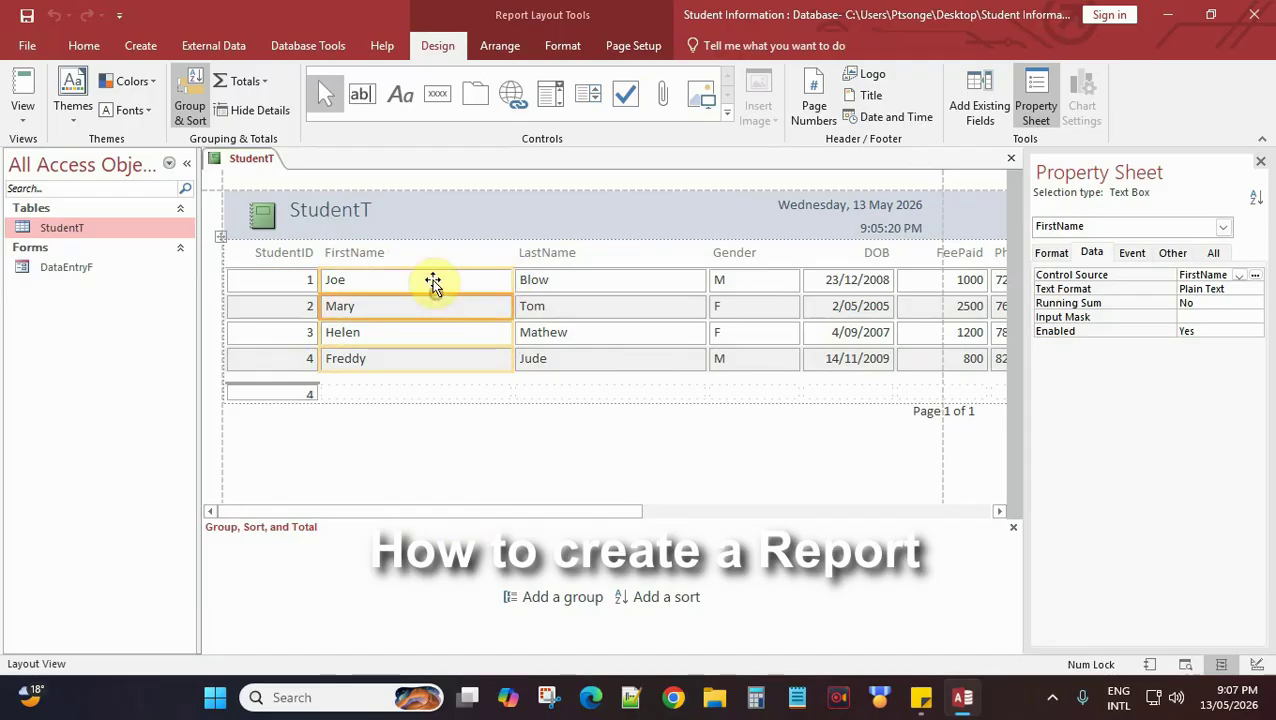
{"action": "left_click", "coordinate": [400, 253]}
{"action": "left_click", "coordinate": [295, 252]}
{"action": "left_click", "coordinate": [399, 252]}
{"action": "left_click", "coordinate": [532, 254]}
{"action": "left_click", "coordinate": [712, 254]}
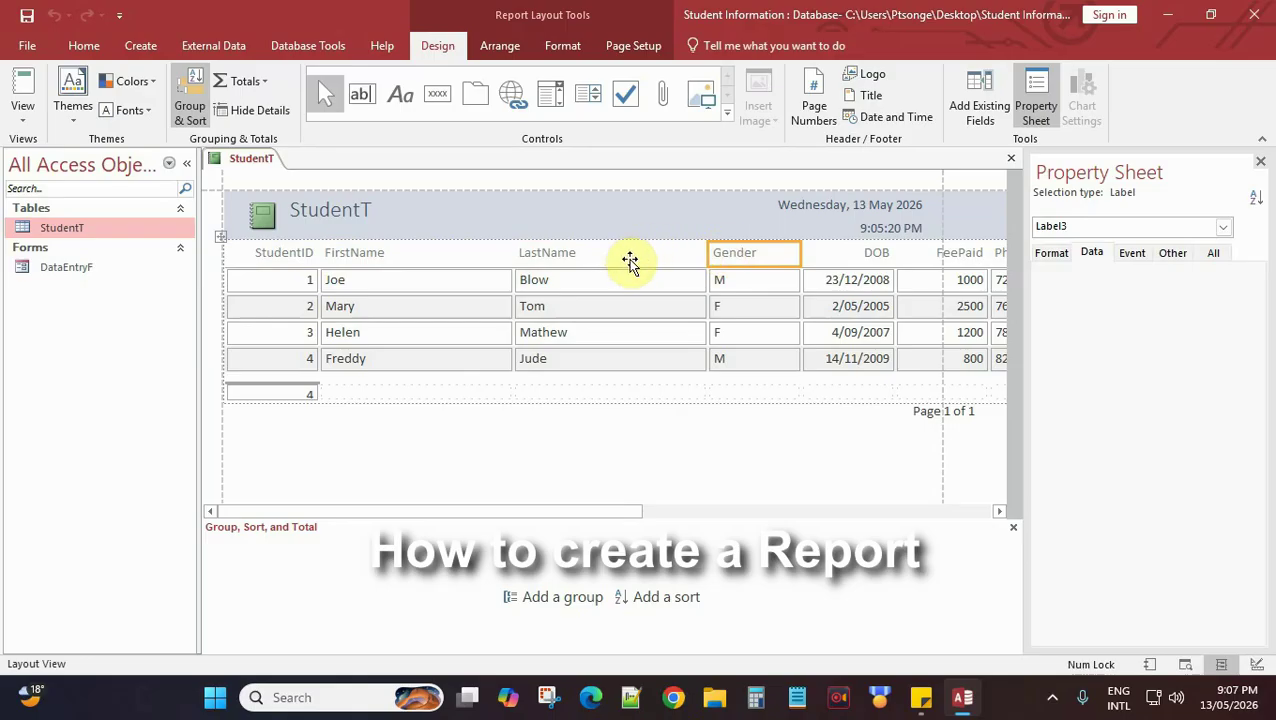
{"action": "left_click", "coordinate": [362, 253]}
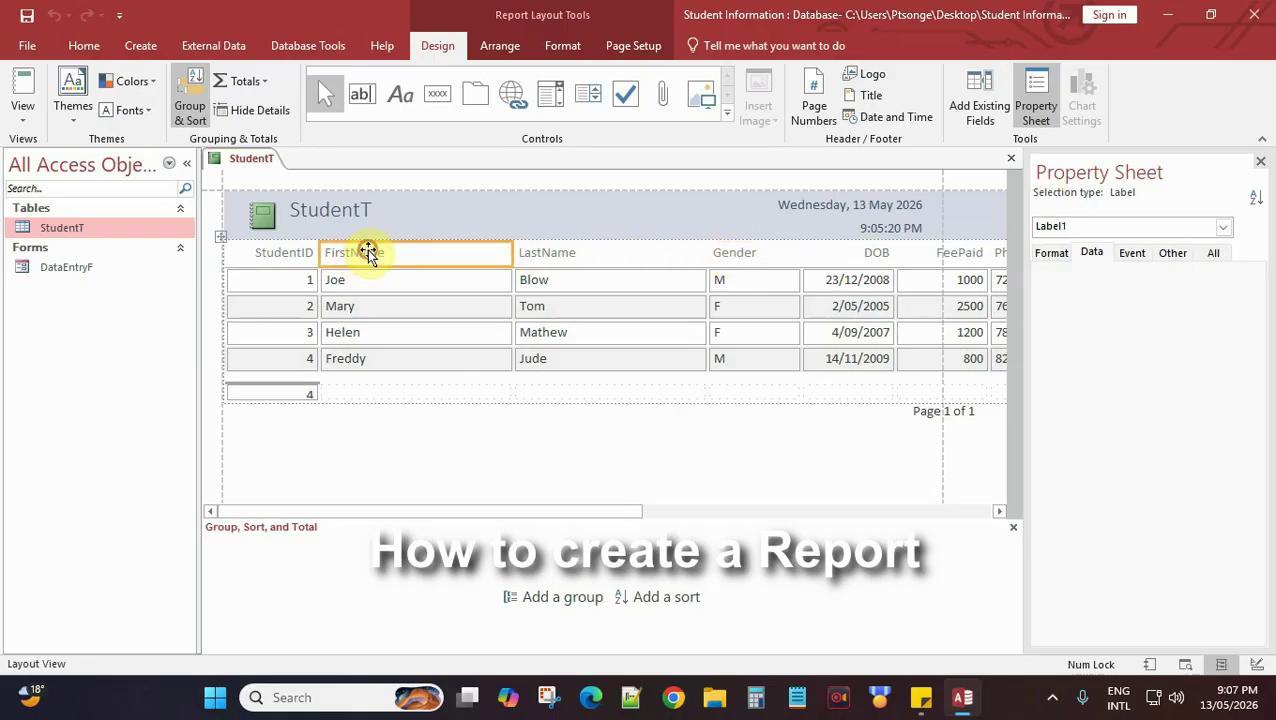
{"action": "left_click", "coordinate": [678, 252]}
{"action": "left_click", "coordinate": [735, 252]}
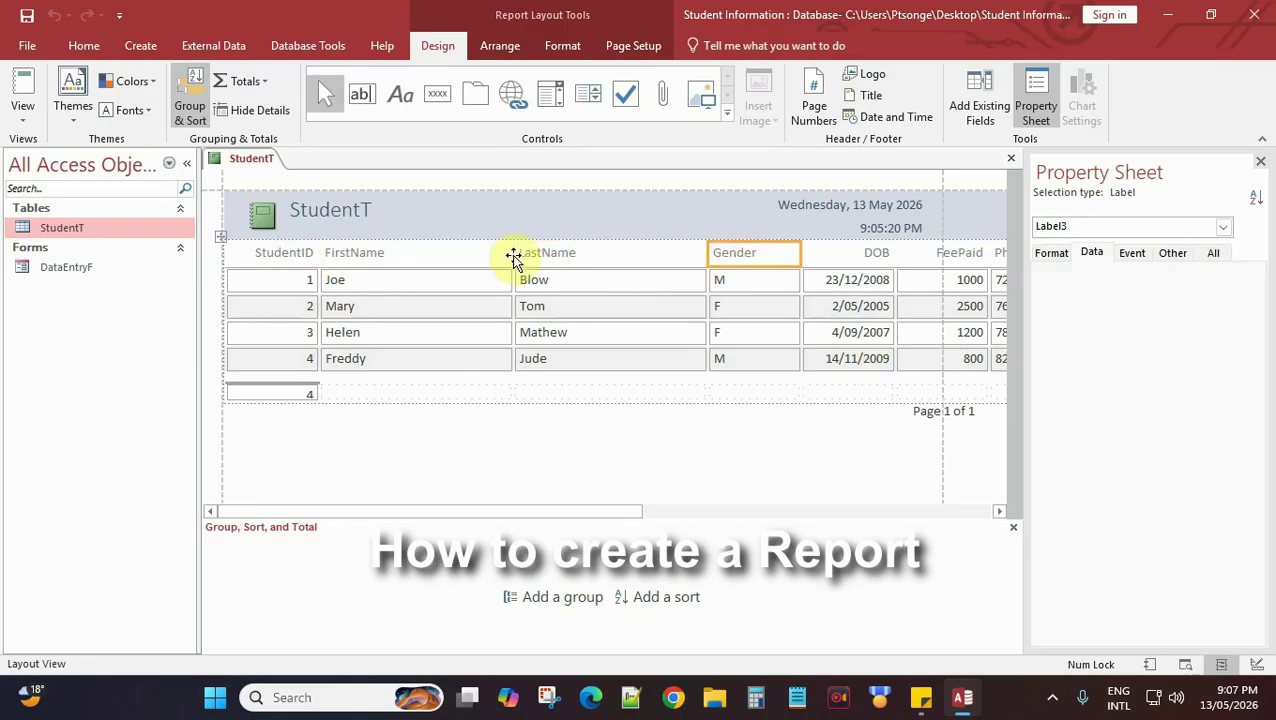
{"action": "left_click", "coordinate": [436, 253]}
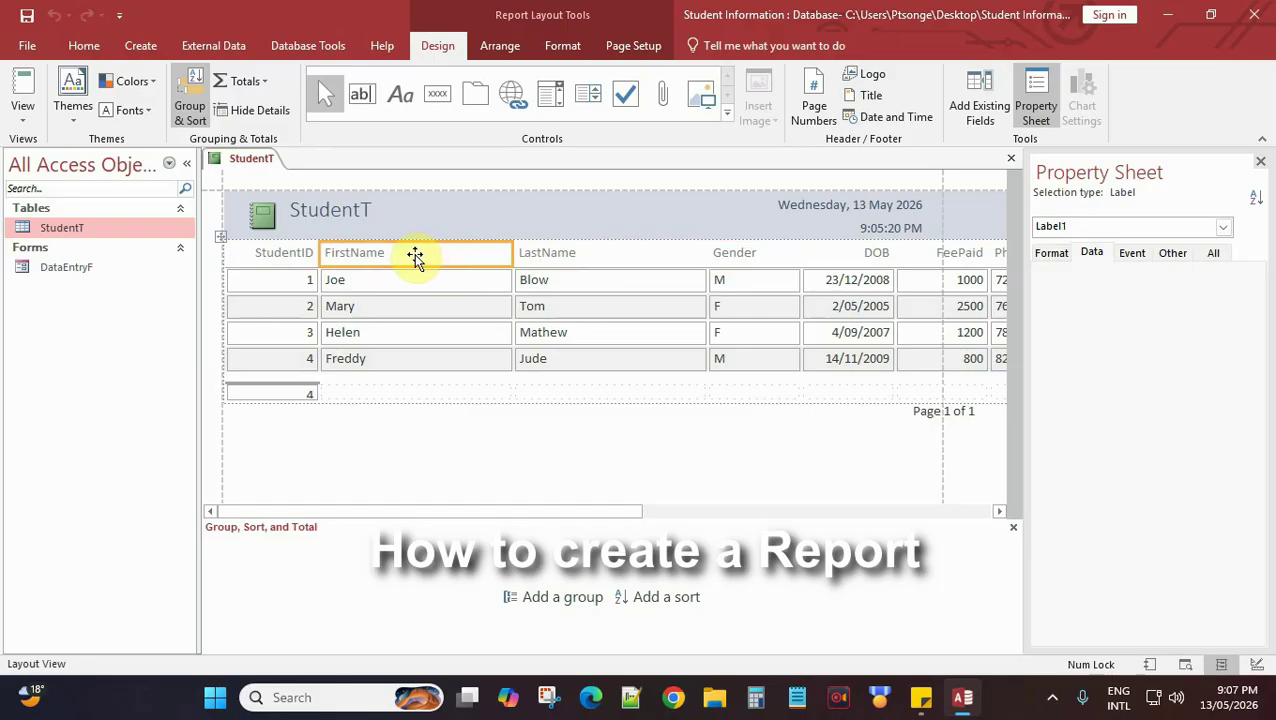
{"action": "left_click", "coordinate": [562, 256]}
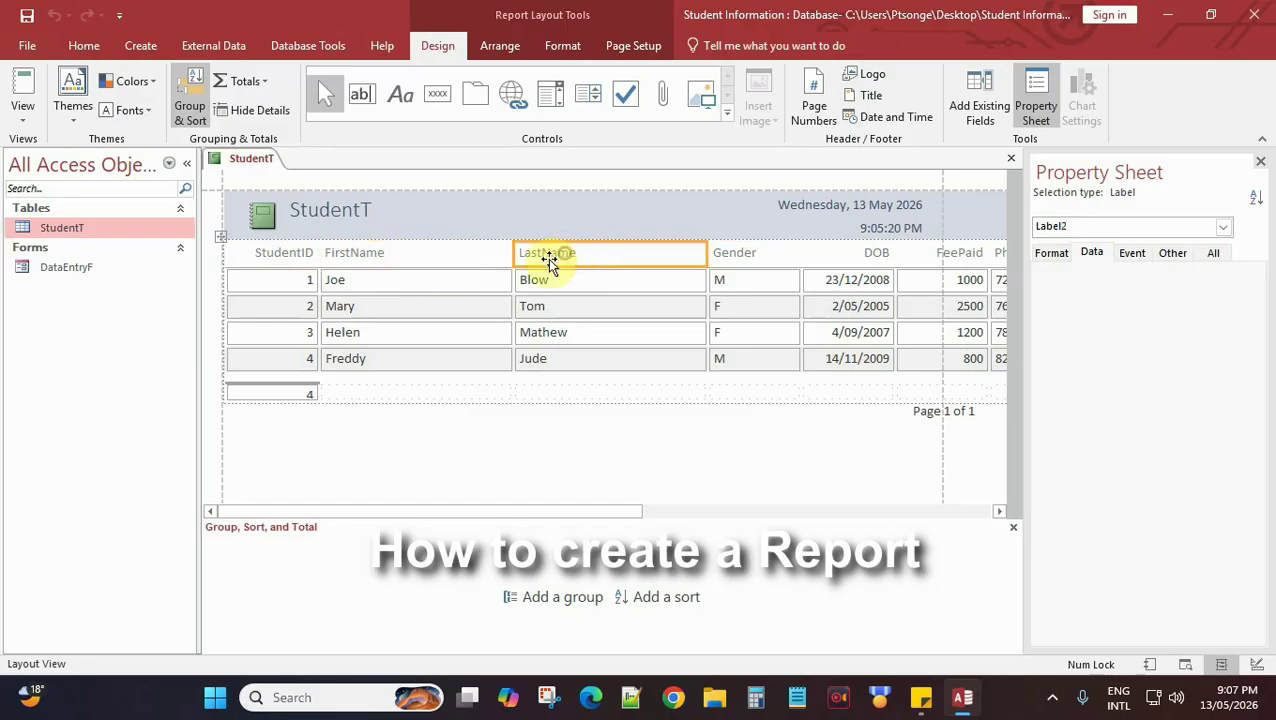
{"action": "left_click", "coordinate": [432, 256]}
{"action": "left_click", "coordinate": [278, 256]}
{"action": "left_click", "coordinate": [386, 254]}
Step: Narrow the FirstName, LastName and Gender columns so that all the report's fields fit within the page width
{"action": "left_click", "coordinate": [373, 281]}
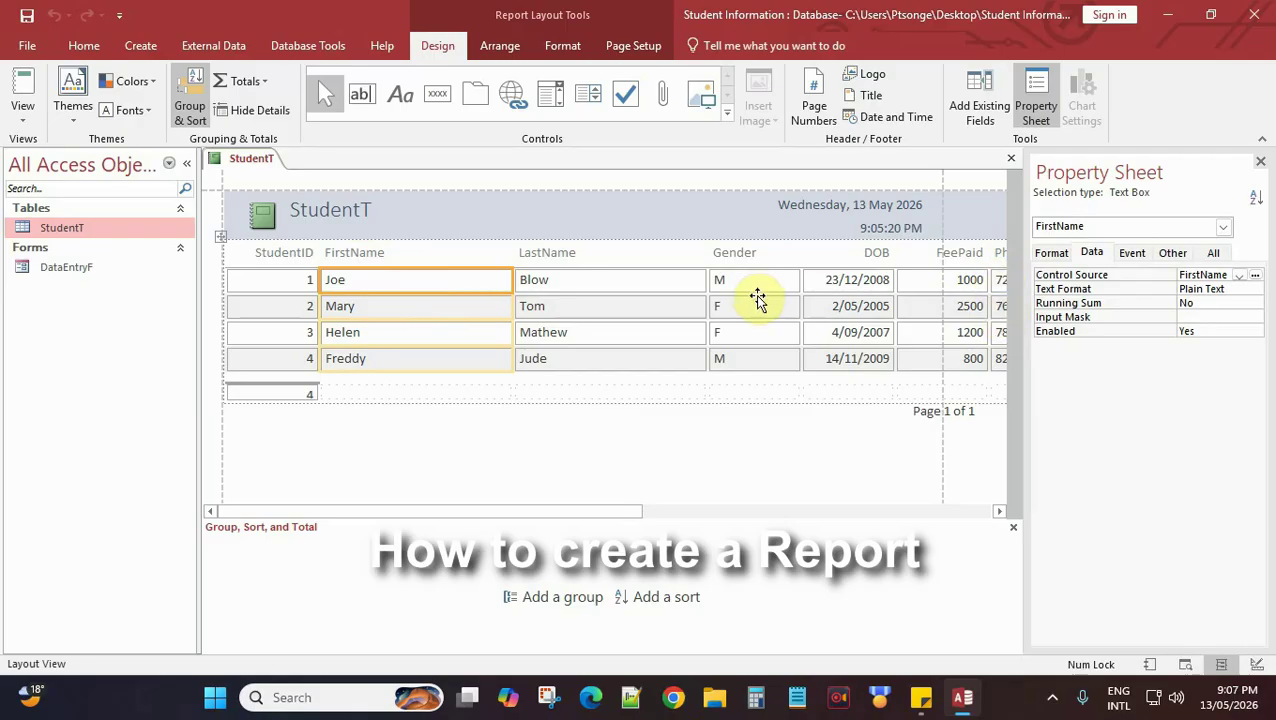
{"action": "left_click_drag", "start_coordinate": [509, 279], "coordinate": [421, 272]}
{"action": "left_click", "coordinate": [530, 285]}
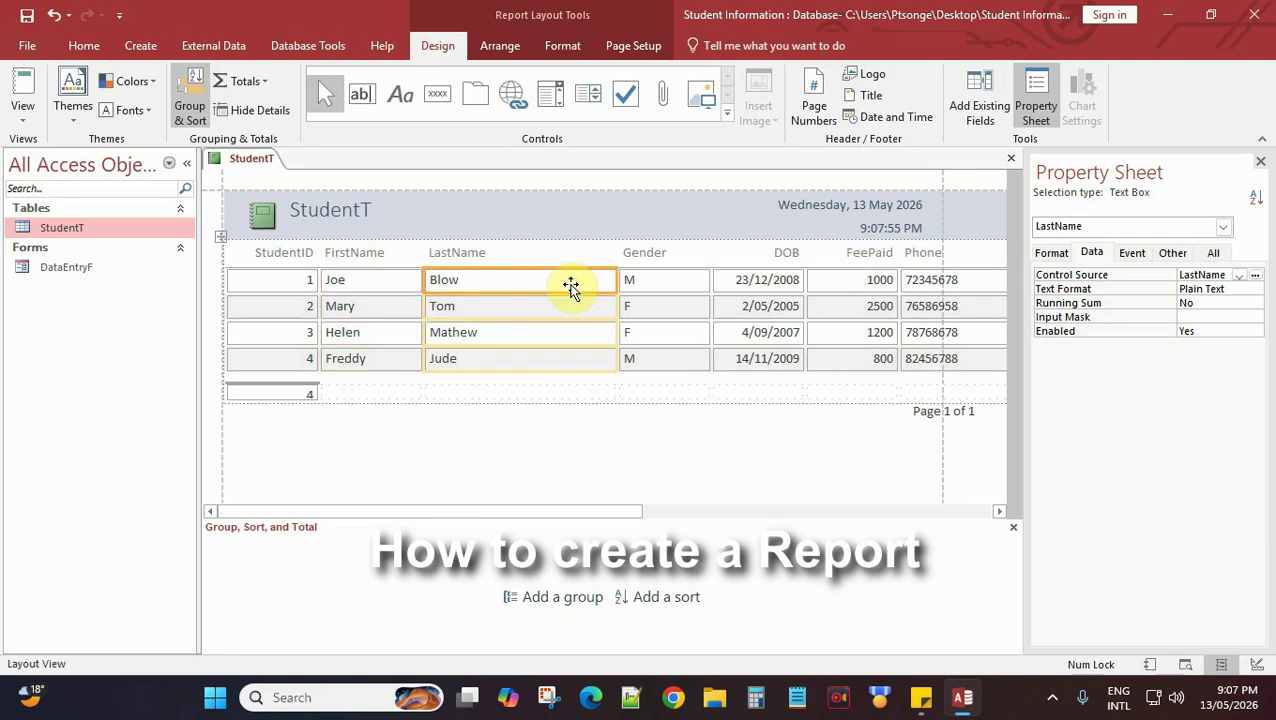
{"action": "left_click_drag", "start_coordinate": [612, 282], "coordinate": [542, 280]}
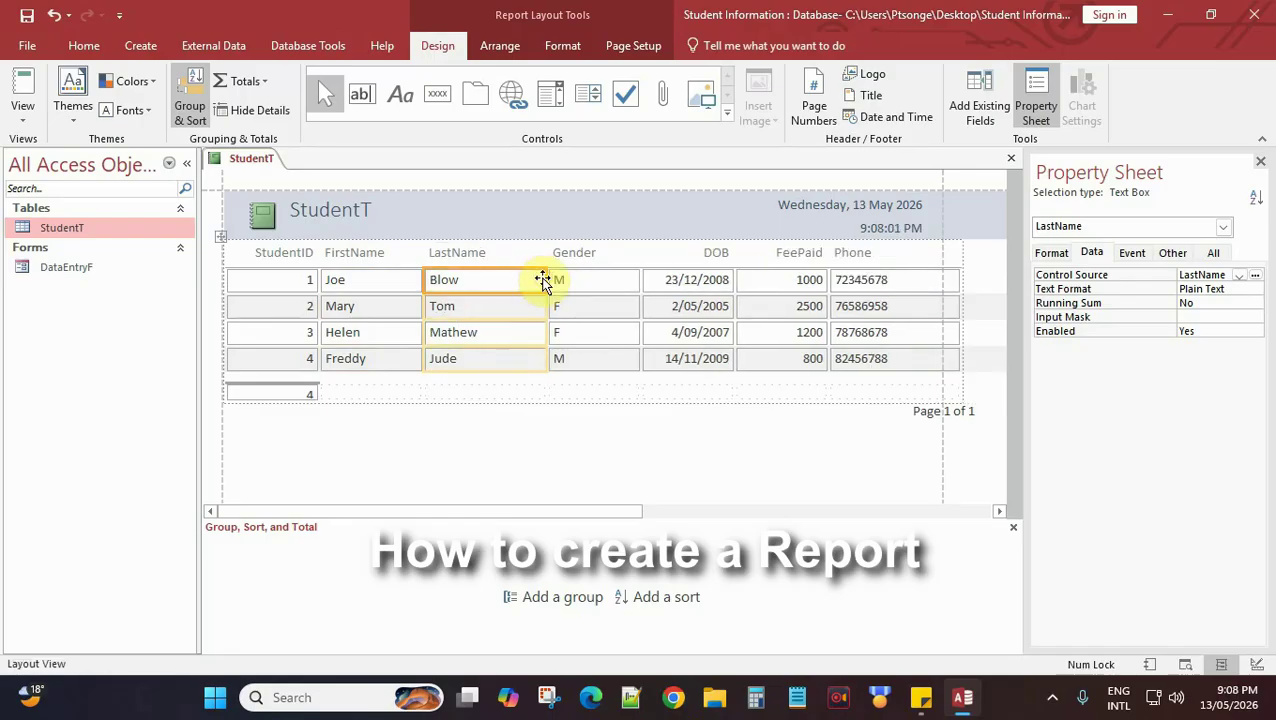
{"action": "left_click", "coordinate": [610, 278]}
{"action": "left_click_drag", "start_coordinate": [640, 279], "coordinate": [611, 279]}
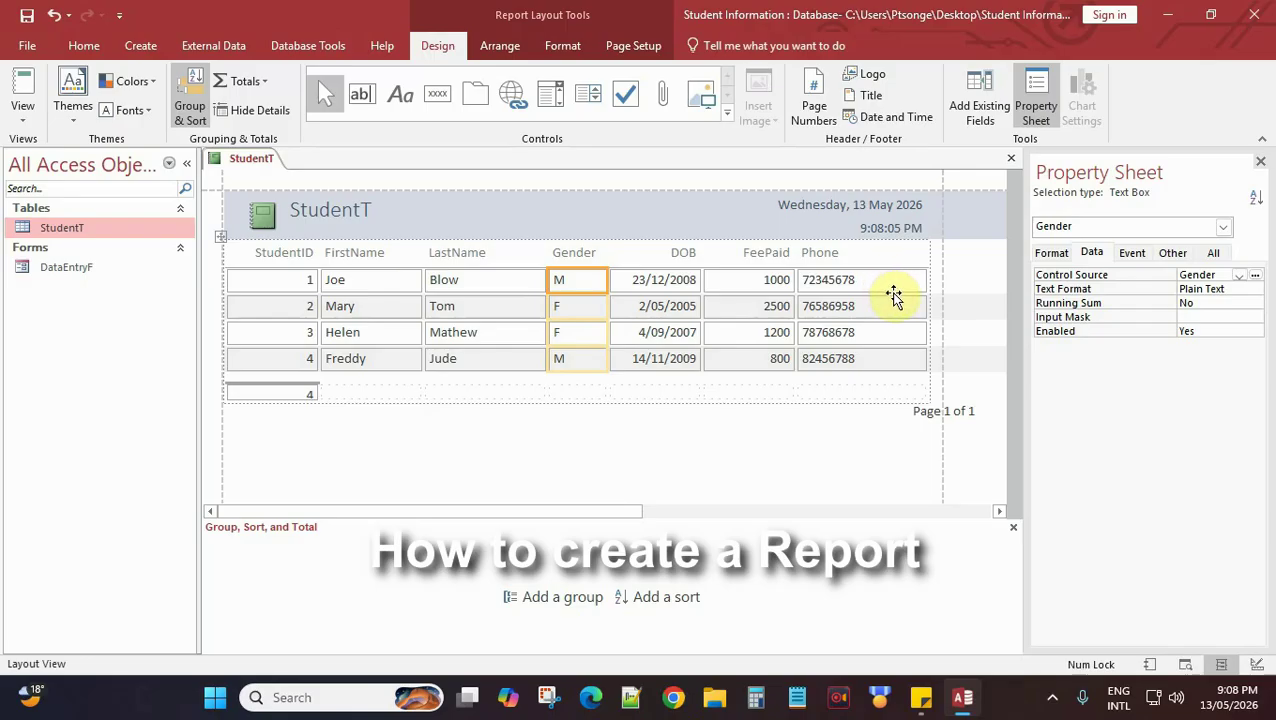
Step: Narrow the page number box below the table and shift it inside the page boundary
{"action": "left_click", "coordinate": [918, 414]}
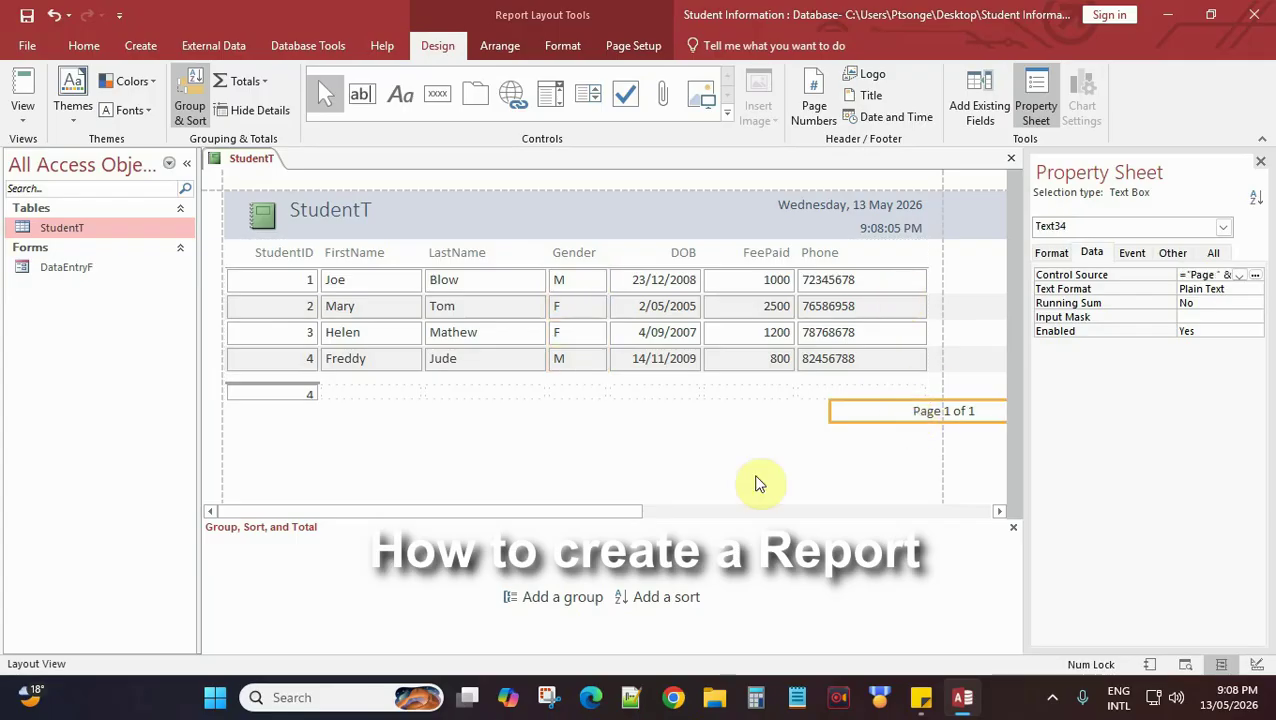
{"action": "left_click_drag", "start_coordinate": [572, 513], "coordinate": [665, 517]}
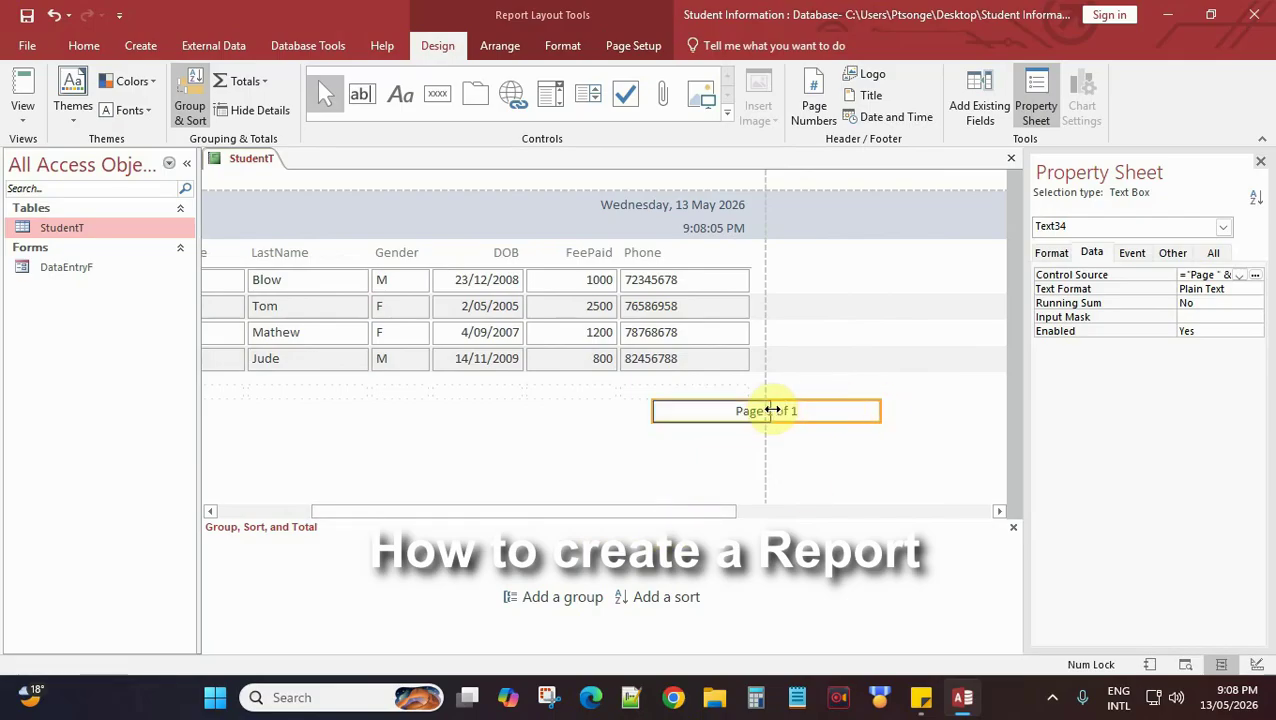
{"action": "left_click_drag", "start_coordinate": [754, 410], "coordinate": [757, 408]}
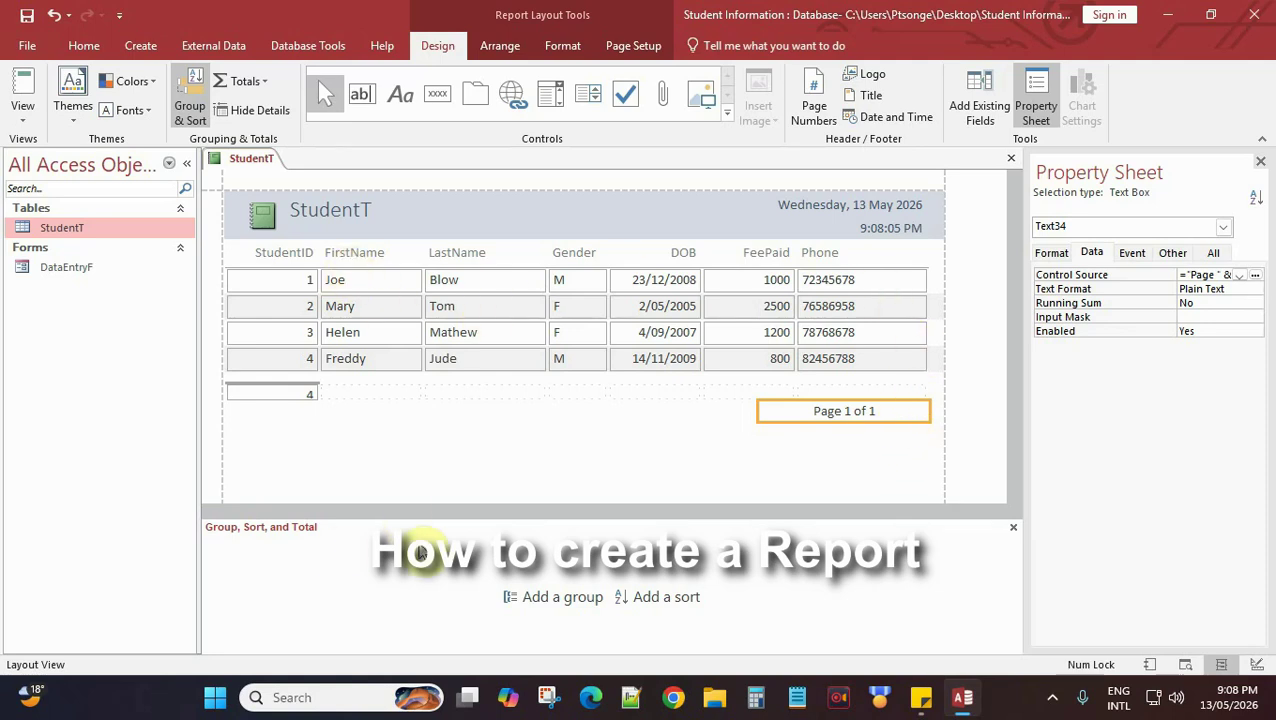
Step: Delete the logo from the report header and change the report title to "Student Report"
{"action": "left_click", "coordinate": [260, 221]}
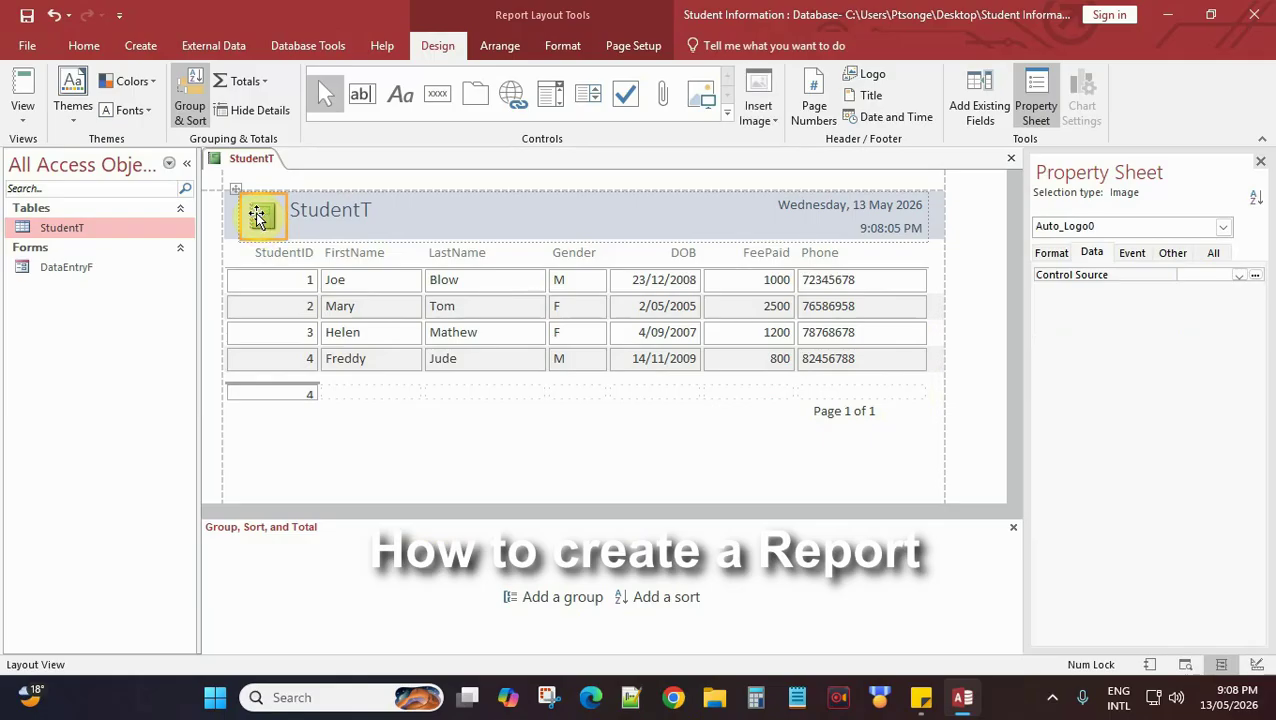
{"action": "key", "text": "Delete"}
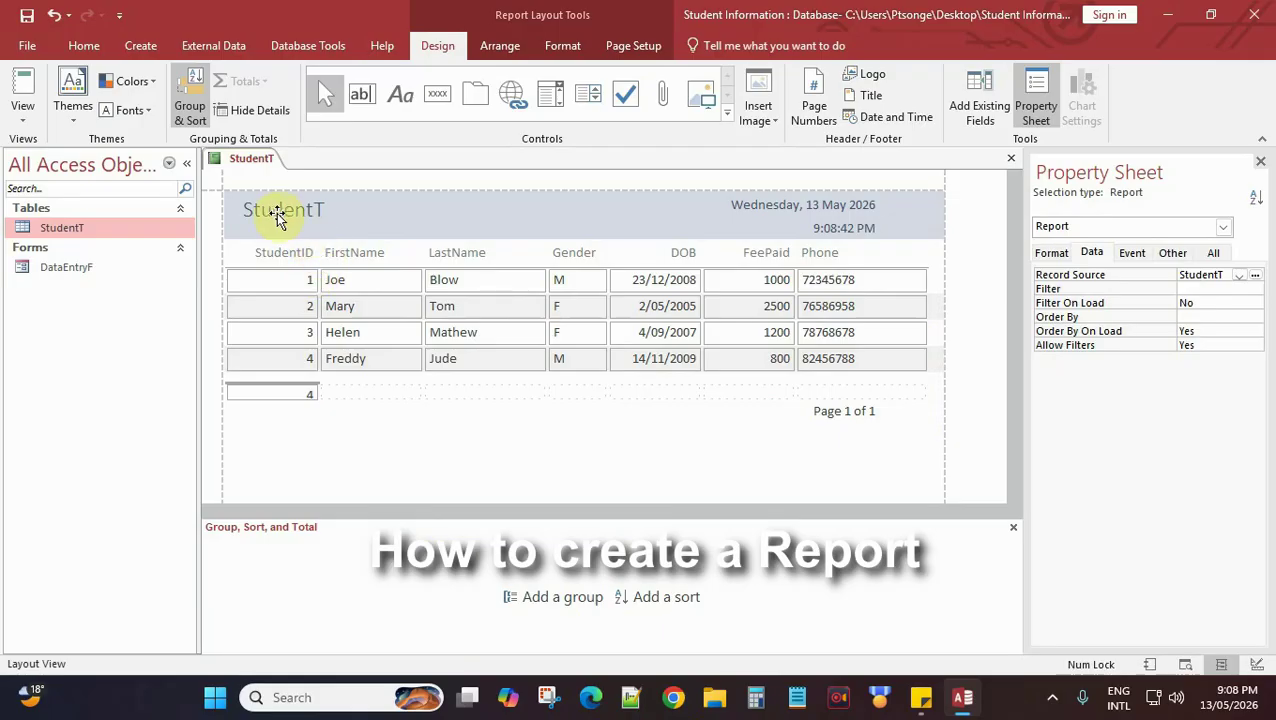
{"action": "left_click", "coordinate": [271, 219]}
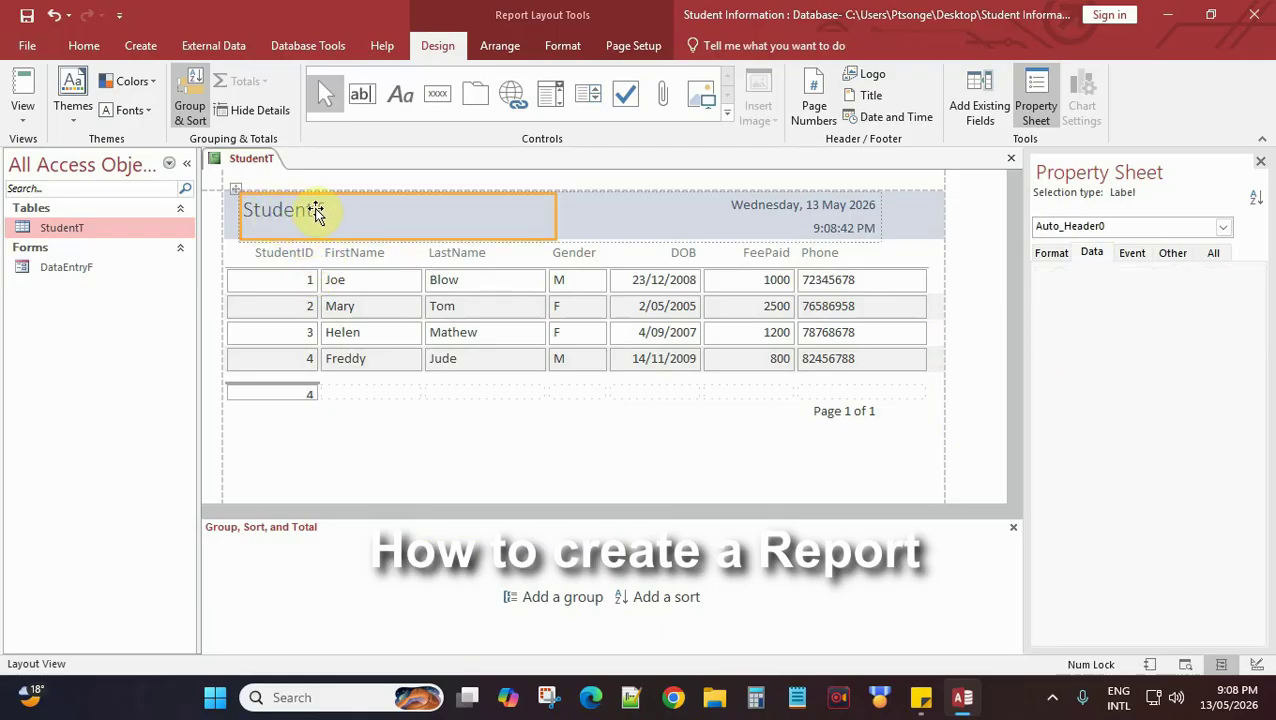
{"action": "double_click", "coordinate": [320, 211]}
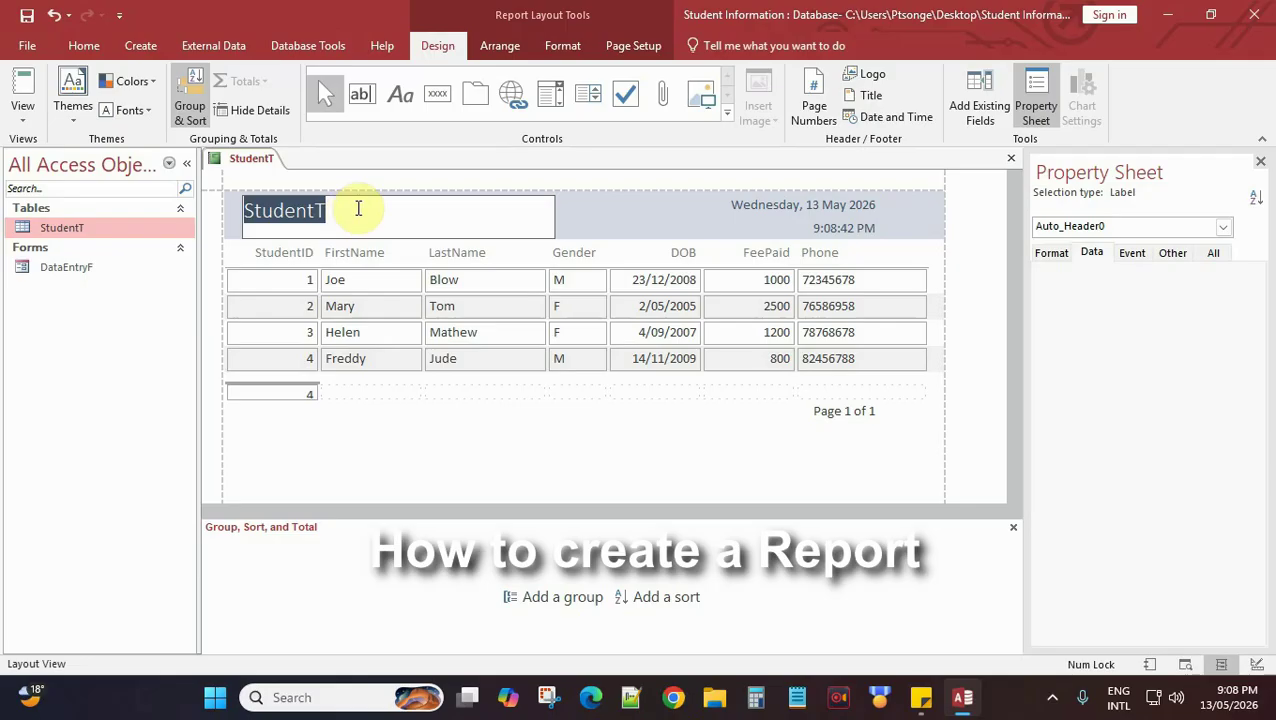
{"action": "type", "text": "Student Report"}
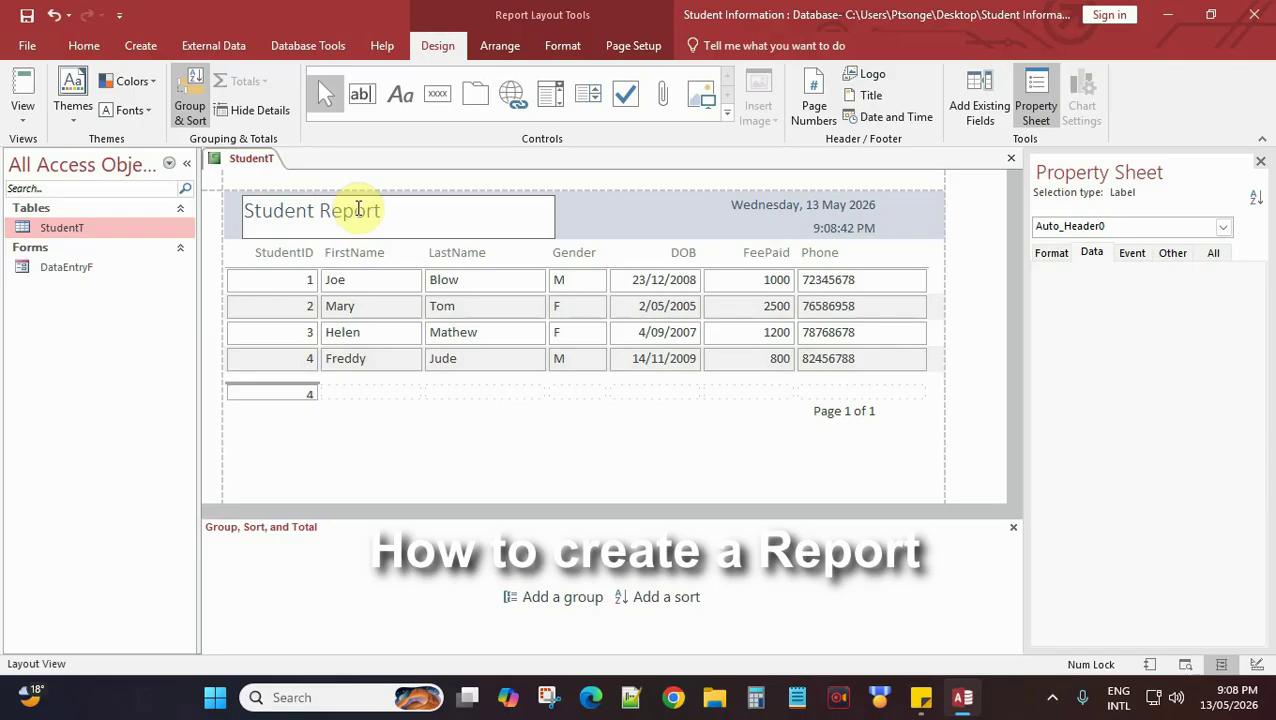
Step: Delete the date and time fields from the report header
{"action": "left_click", "coordinate": [581, 209]}
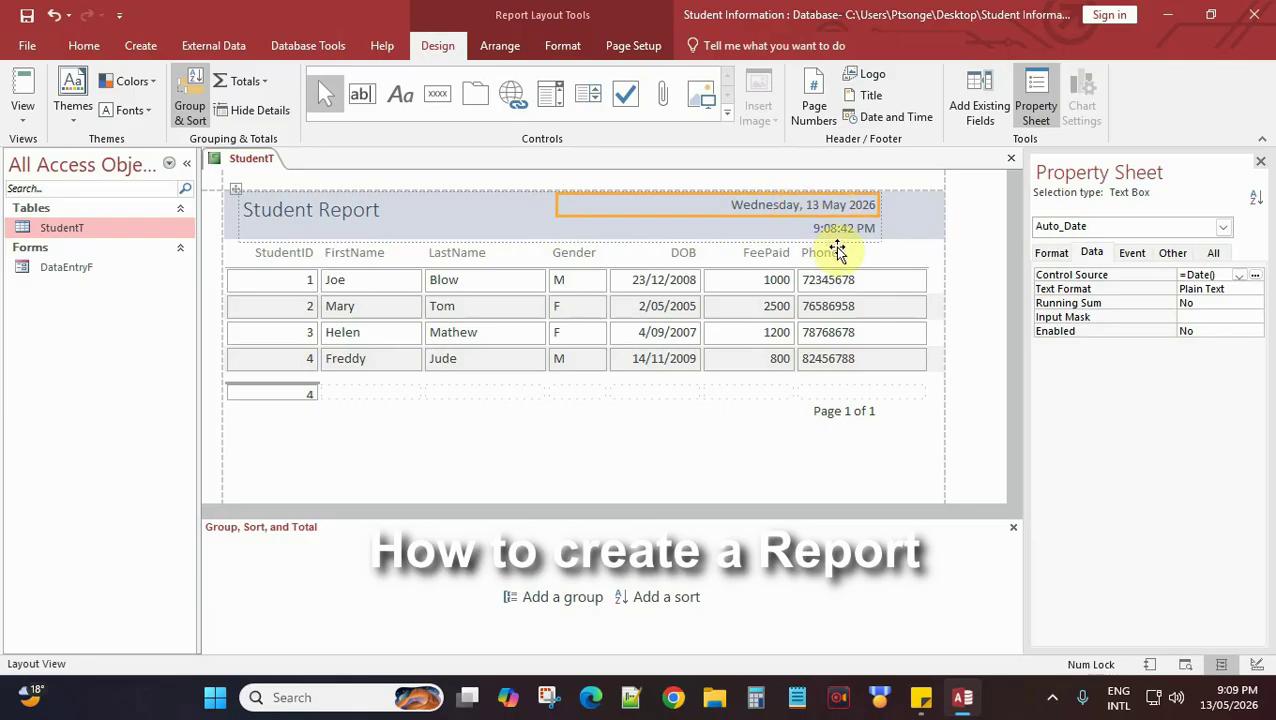
{"action": "key", "text": "Delete"}
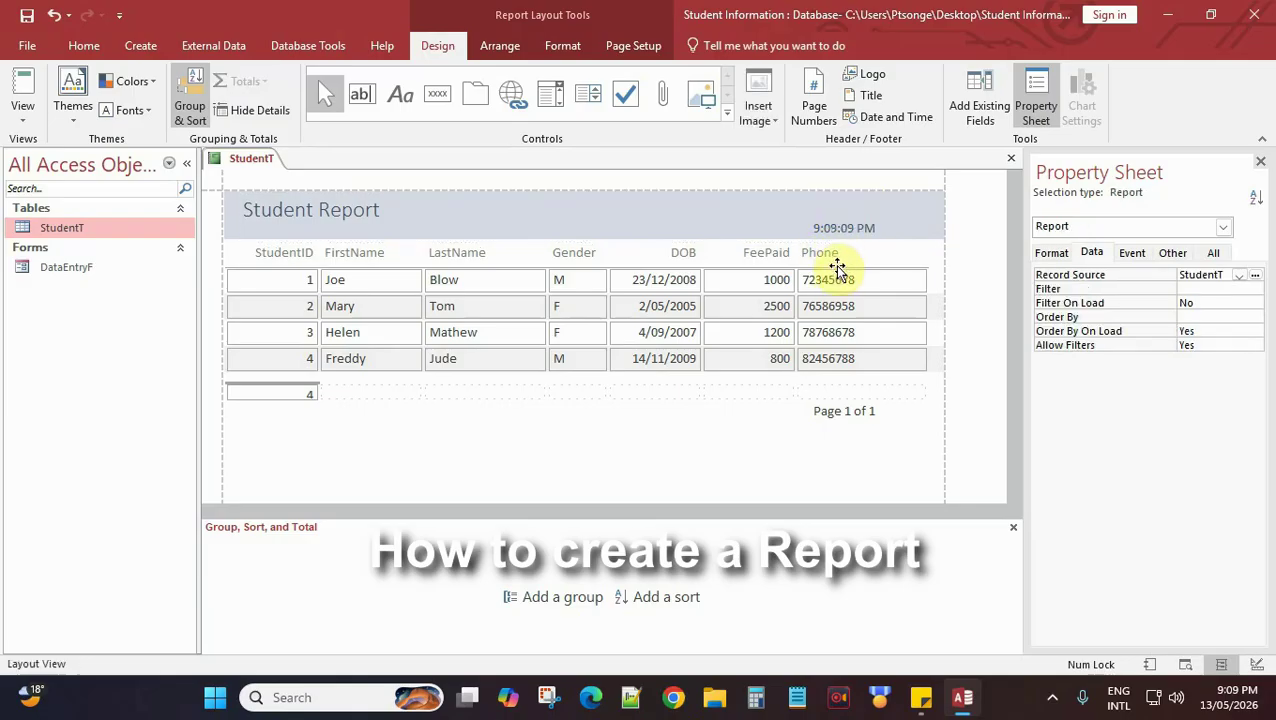
{"action": "left_click", "coordinate": [833, 231]}
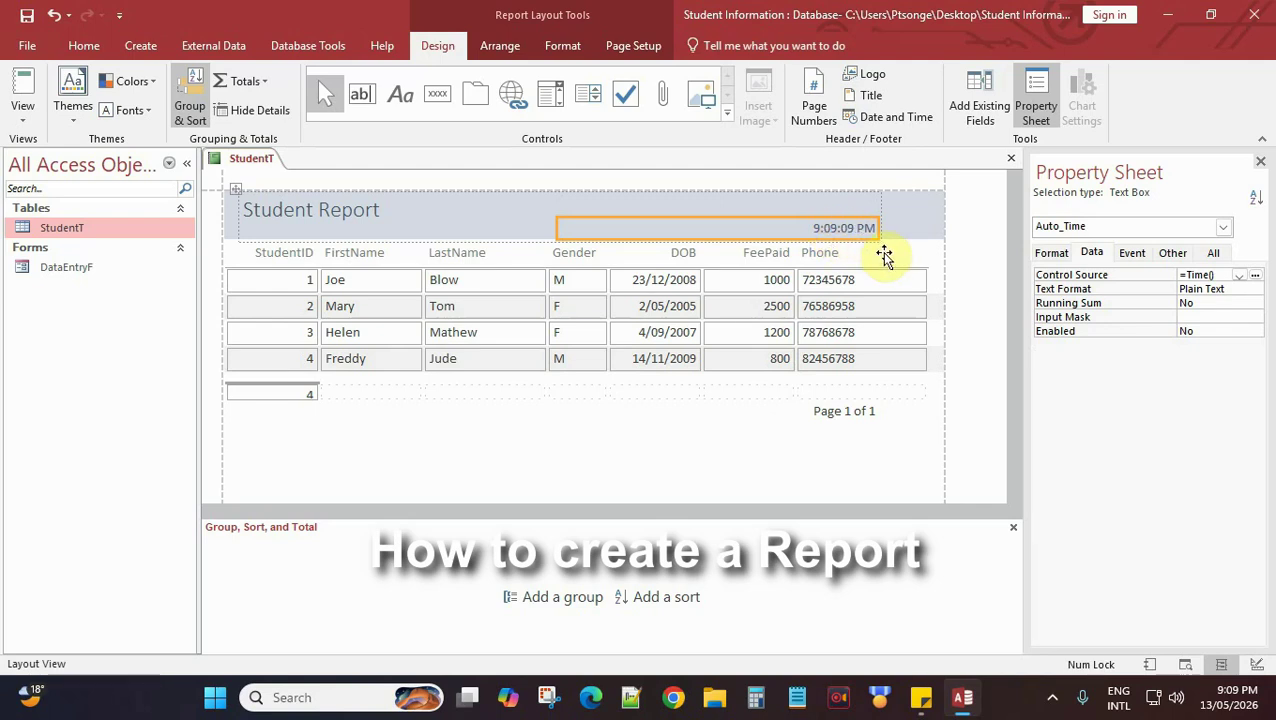
{"action": "key", "text": "Delete"}
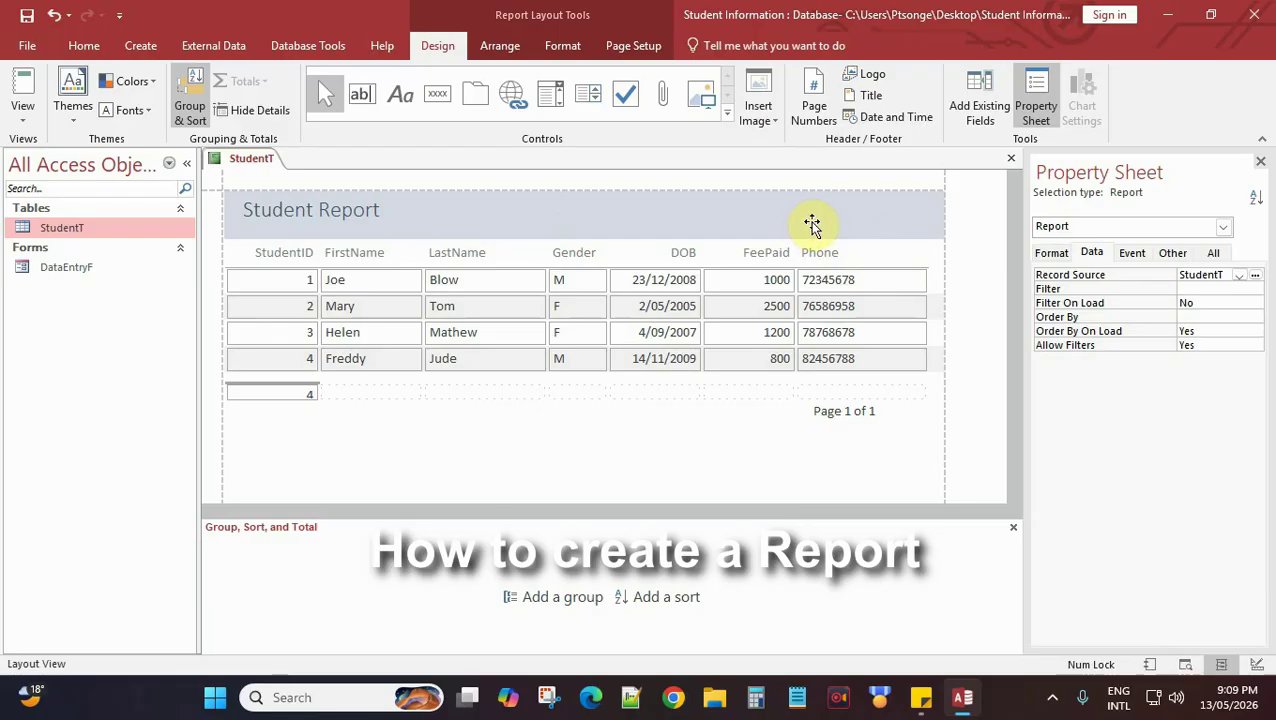
Step: Delete the record count below the StudentID column together with the empty totals row it leaves
{"action": "left_click", "coordinate": [278, 393]}
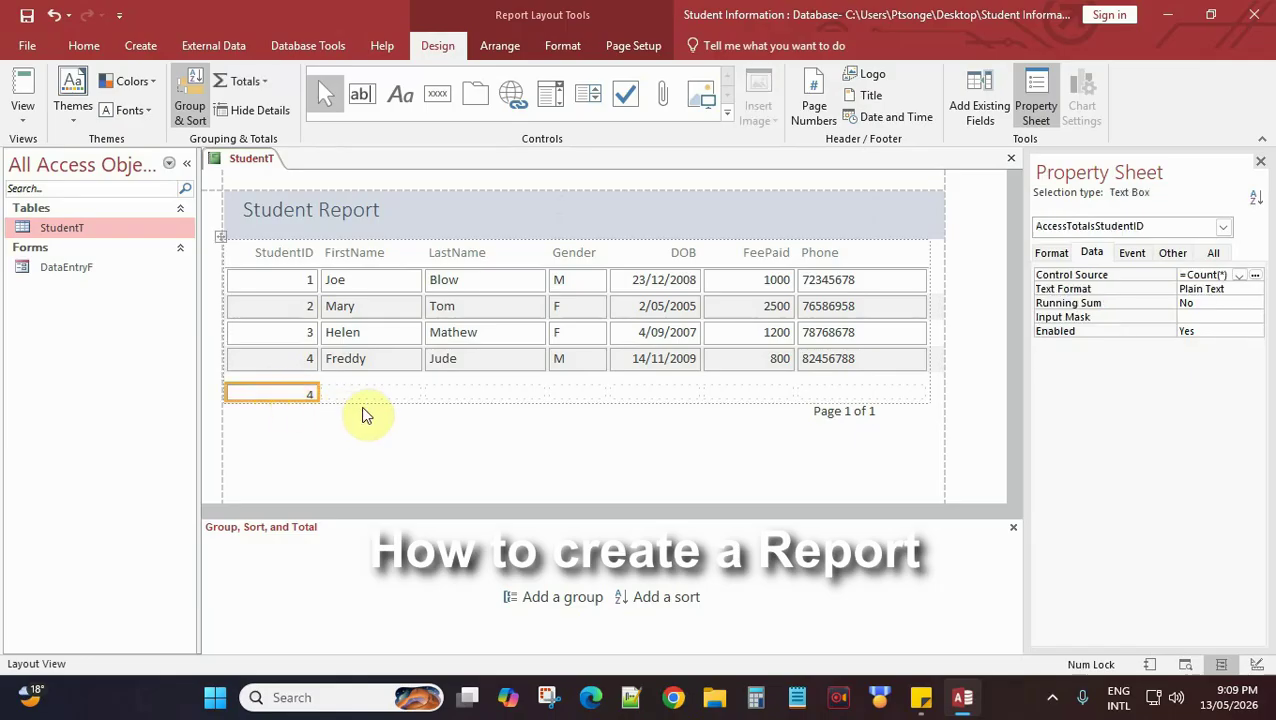
{"action": "key", "text": "Delete"}
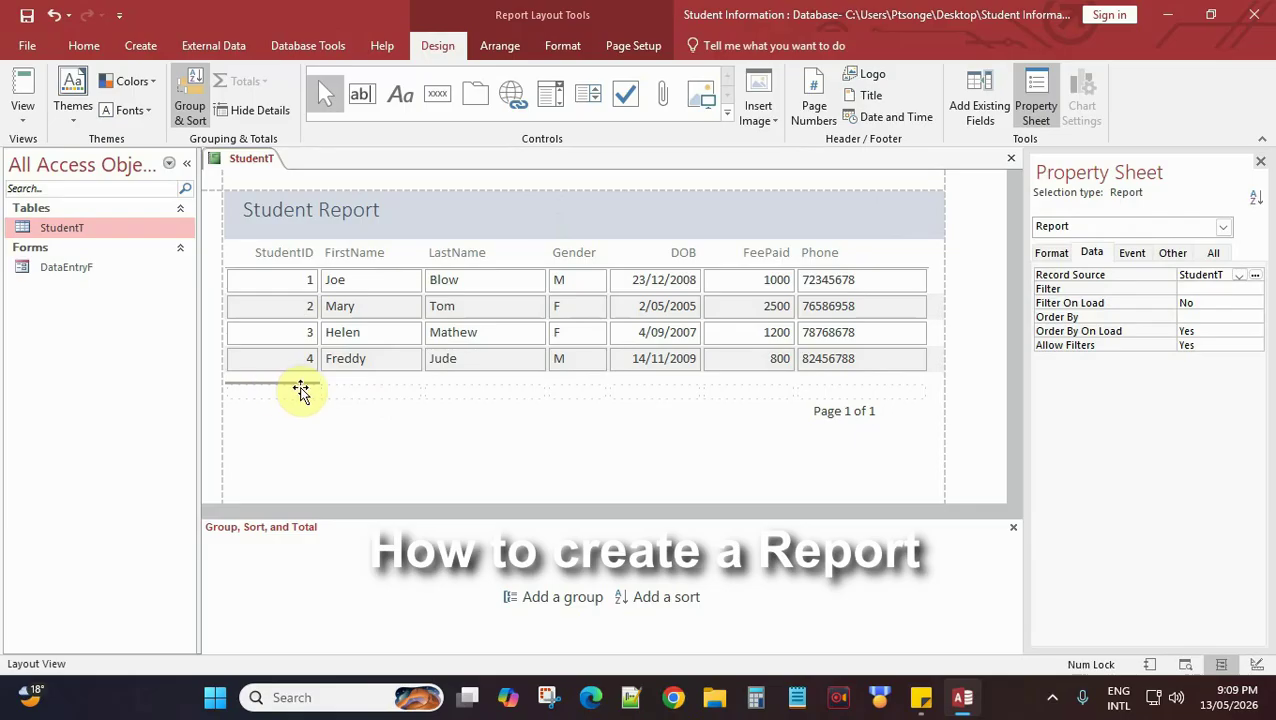
{"action": "left_click", "coordinate": [287, 392]}
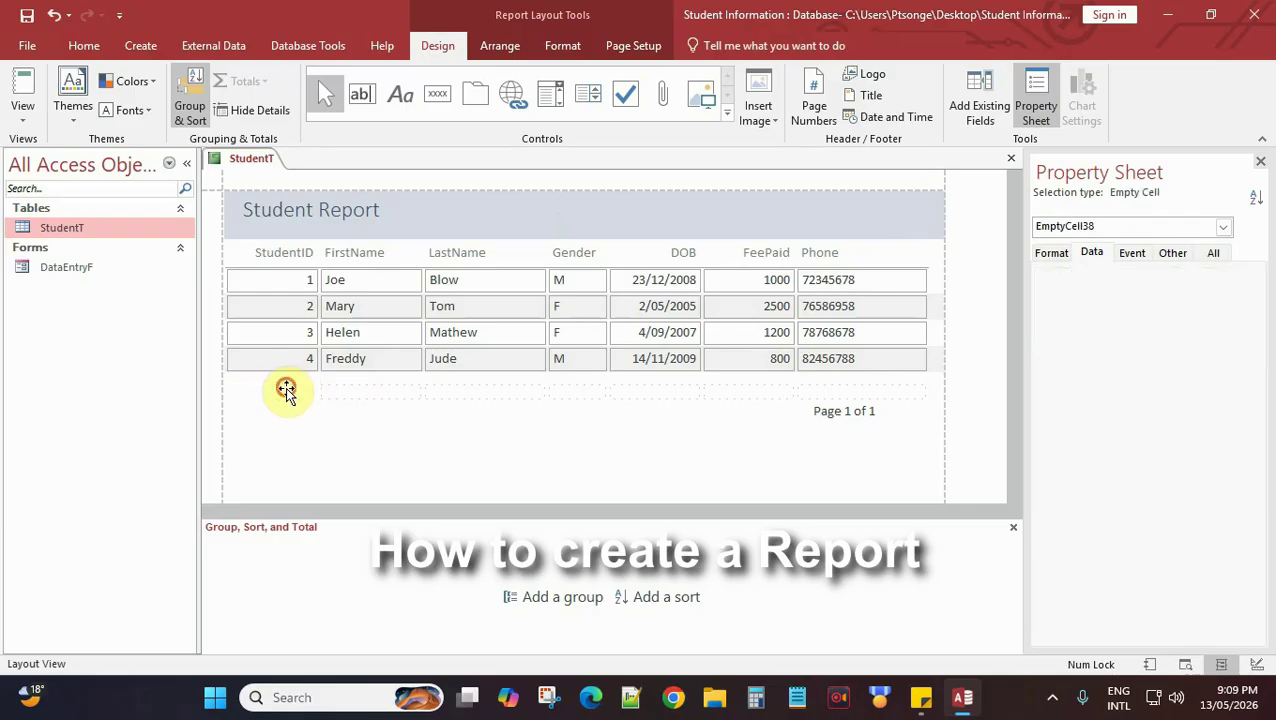
{"action": "key", "text": "Delete"}
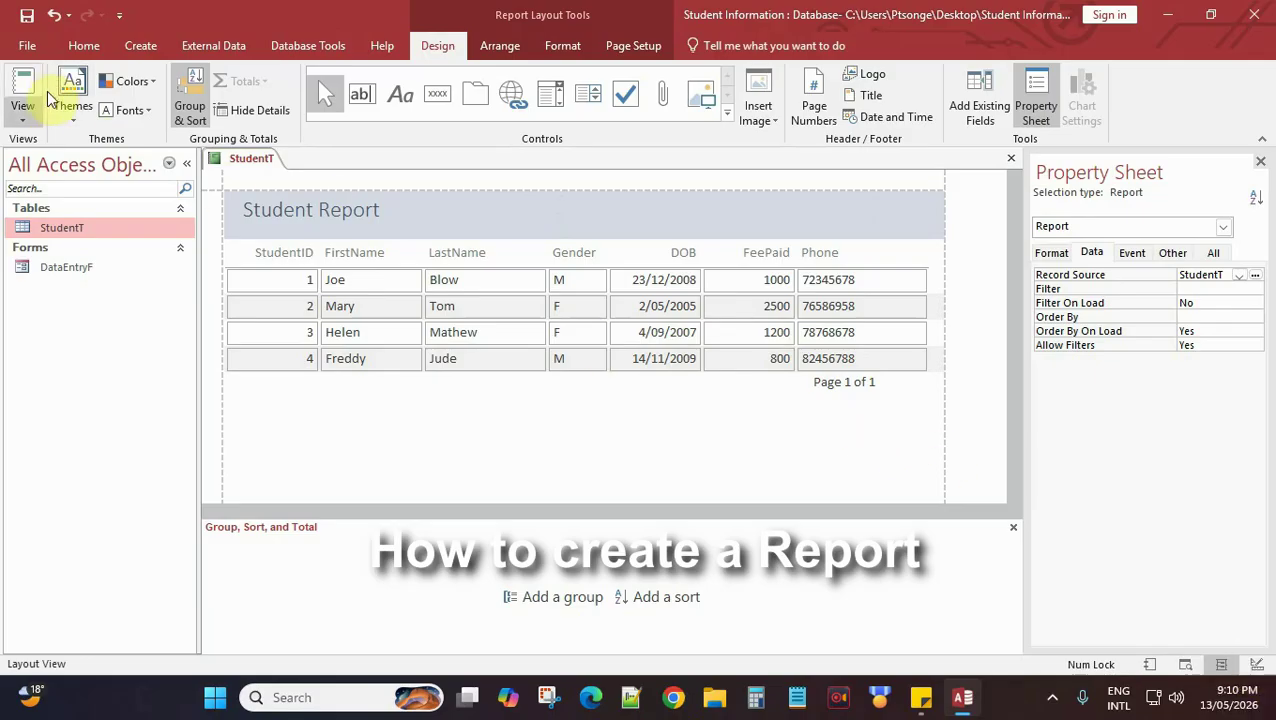
Step: Switch the report to Design View
{"action": "left_click", "coordinate": [24, 118]}
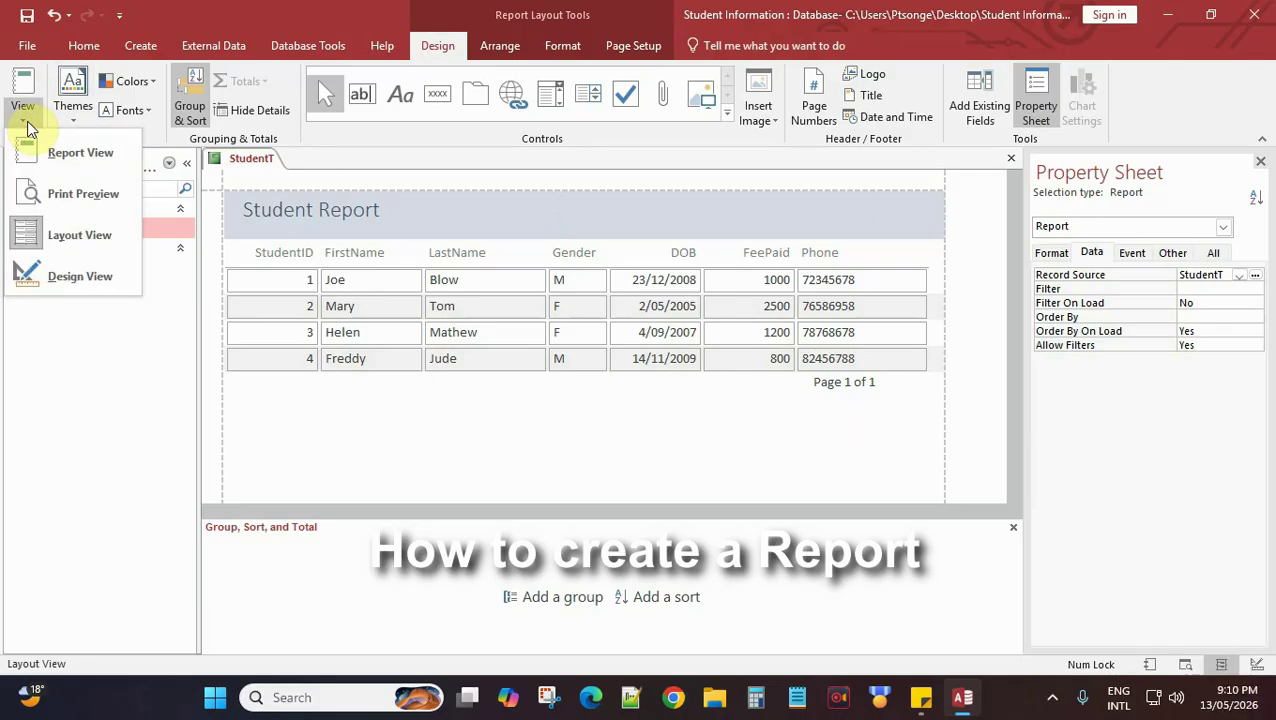
{"action": "left_click", "coordinate": [74, 284]}
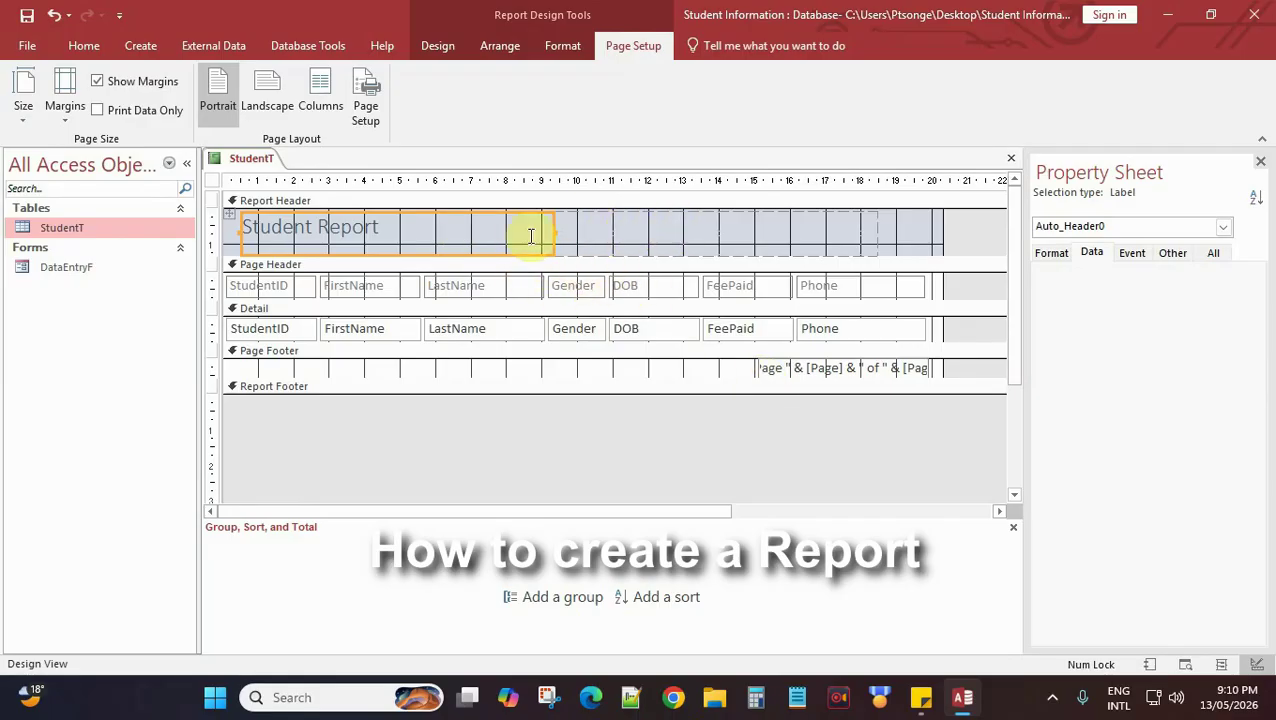
Step: Make the "Student Report" title in the report header dark blue and bold
{"action": "double_click", "coordinate": [385, 228]}
{"action": "left_click_drag", "start_coordinate": [385, 228], "coordinate": [228, 216]}
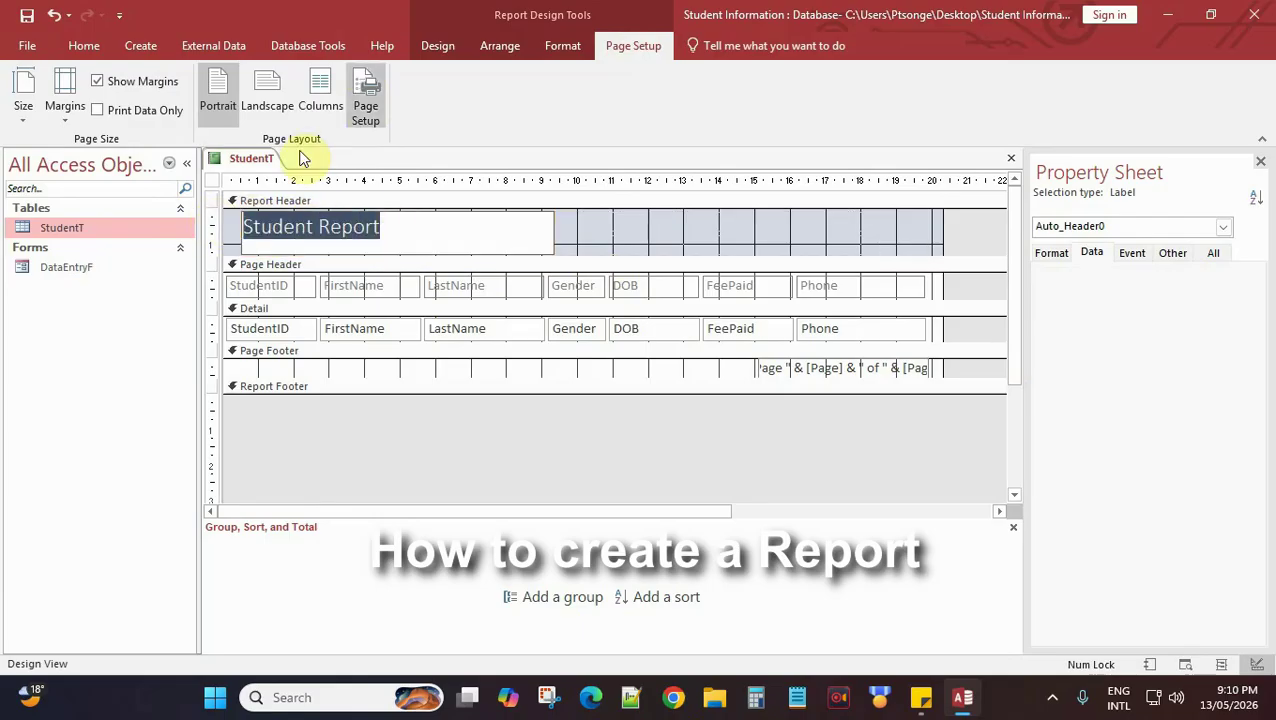
{"action": "left_click", "coordinate": [560, 45]}
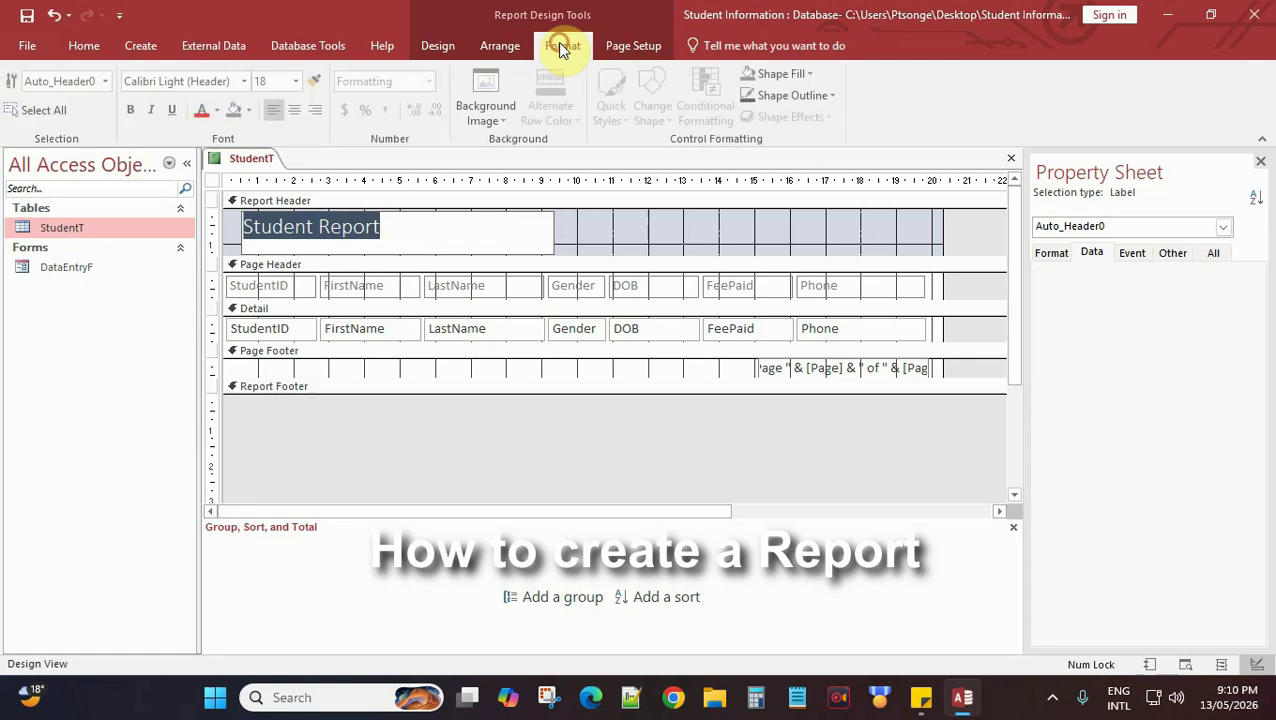
{"action": "left_click", "coordinate": [220, 112]}
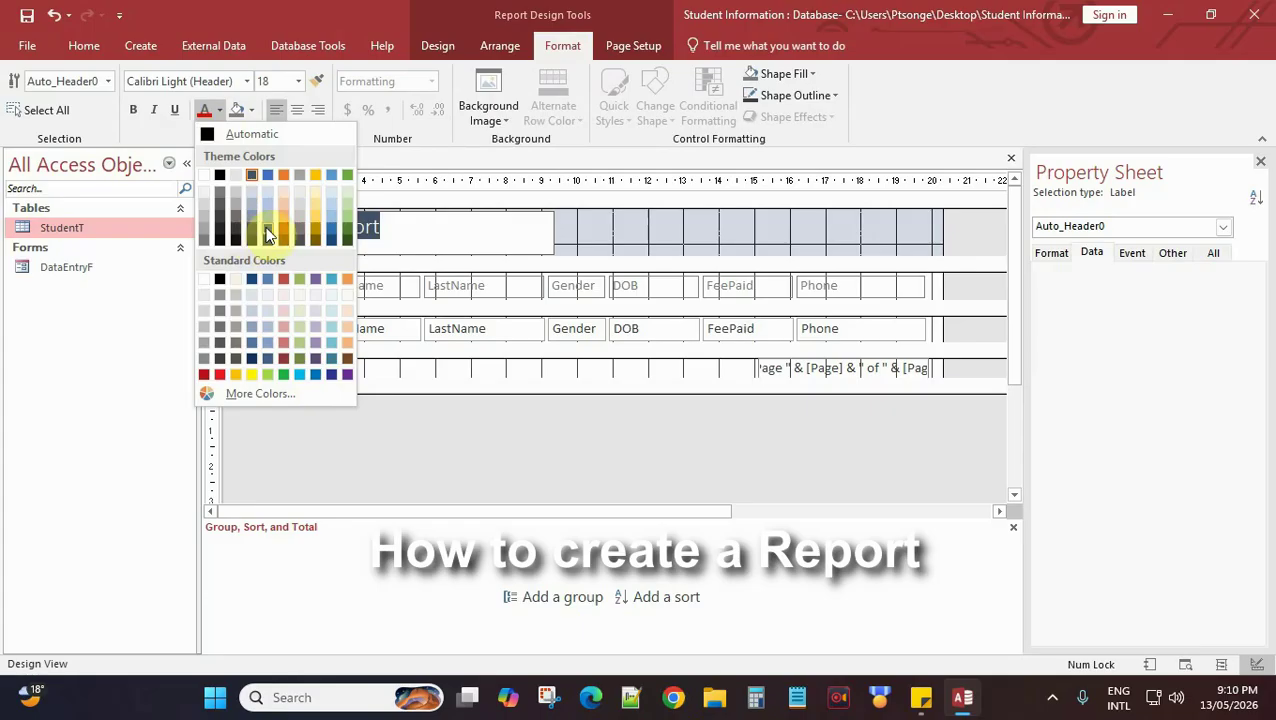
{"action": "left_click", "coordinate": [332, 225]}
{"action": "left_click", "coordinate": [134, 110]}
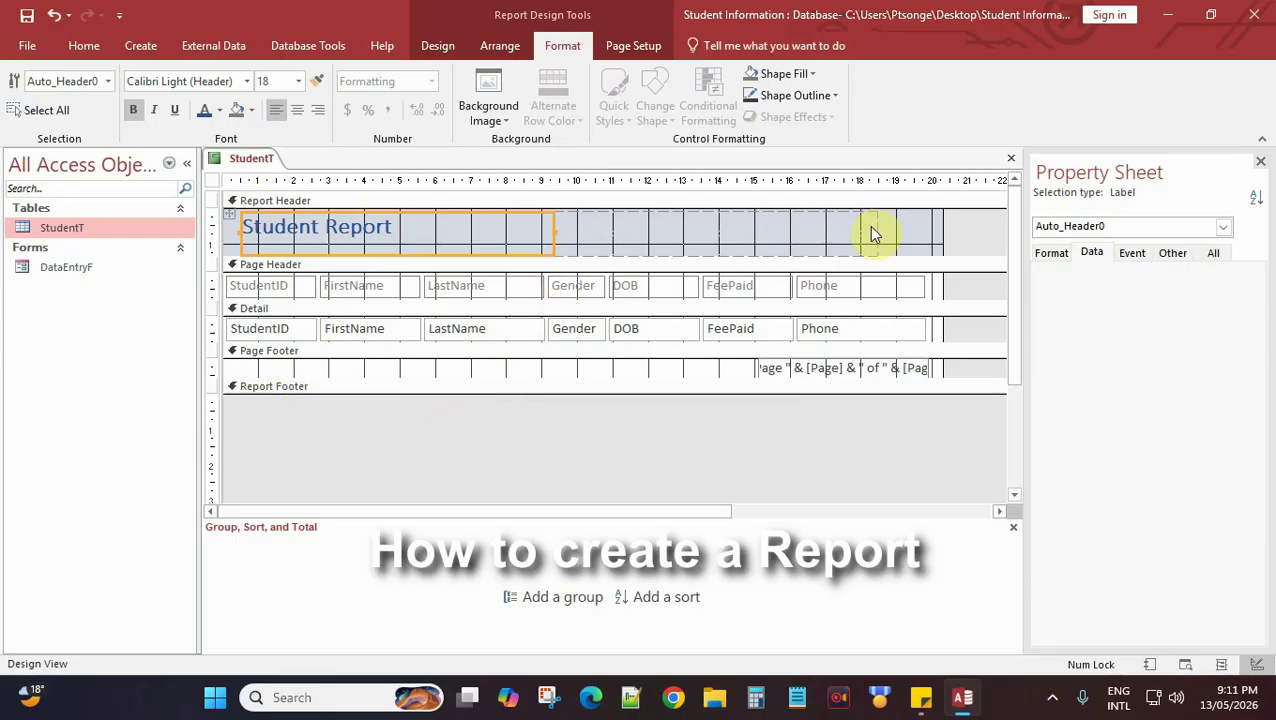
Step: Delete the empty layout cells beside the title in the report header
{"action": "left_click", "coordinate": [831, 222]}
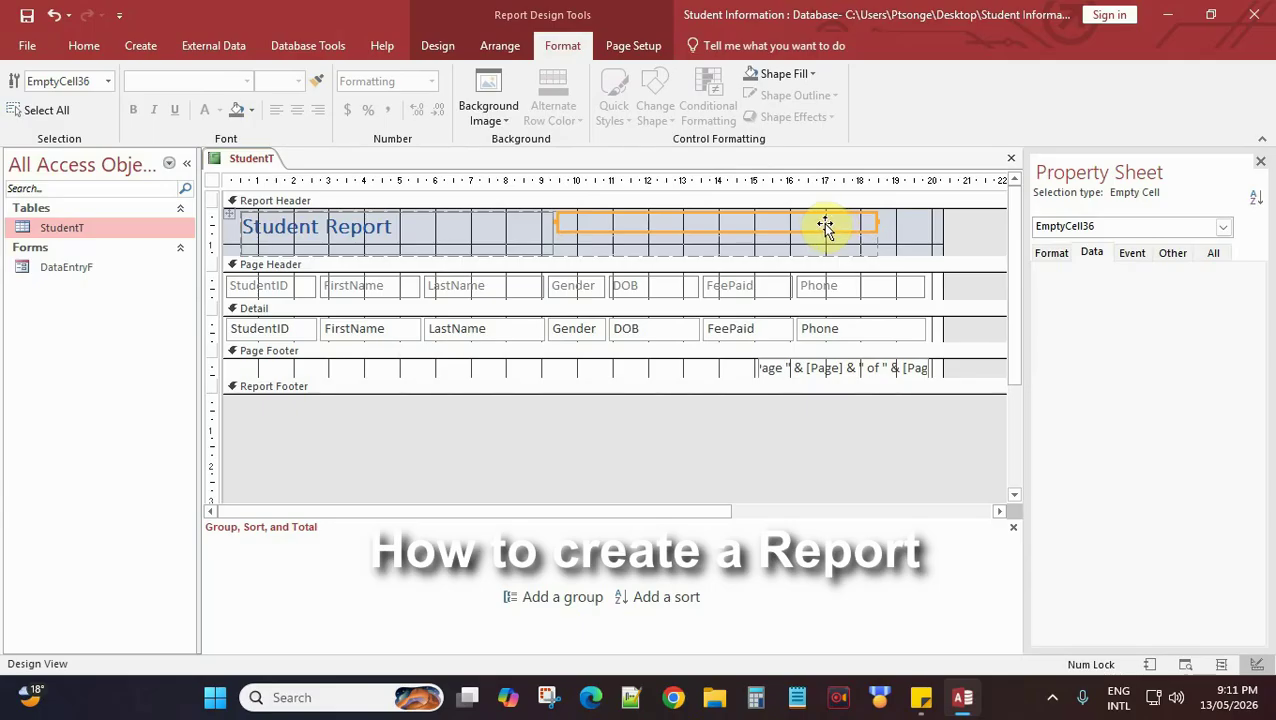
{"action": "left_click", "coordinate": [816, 244]}
{"action": "left_click", "coordinate": [790, 225]}
{"action": "key", "text": "Escape"}
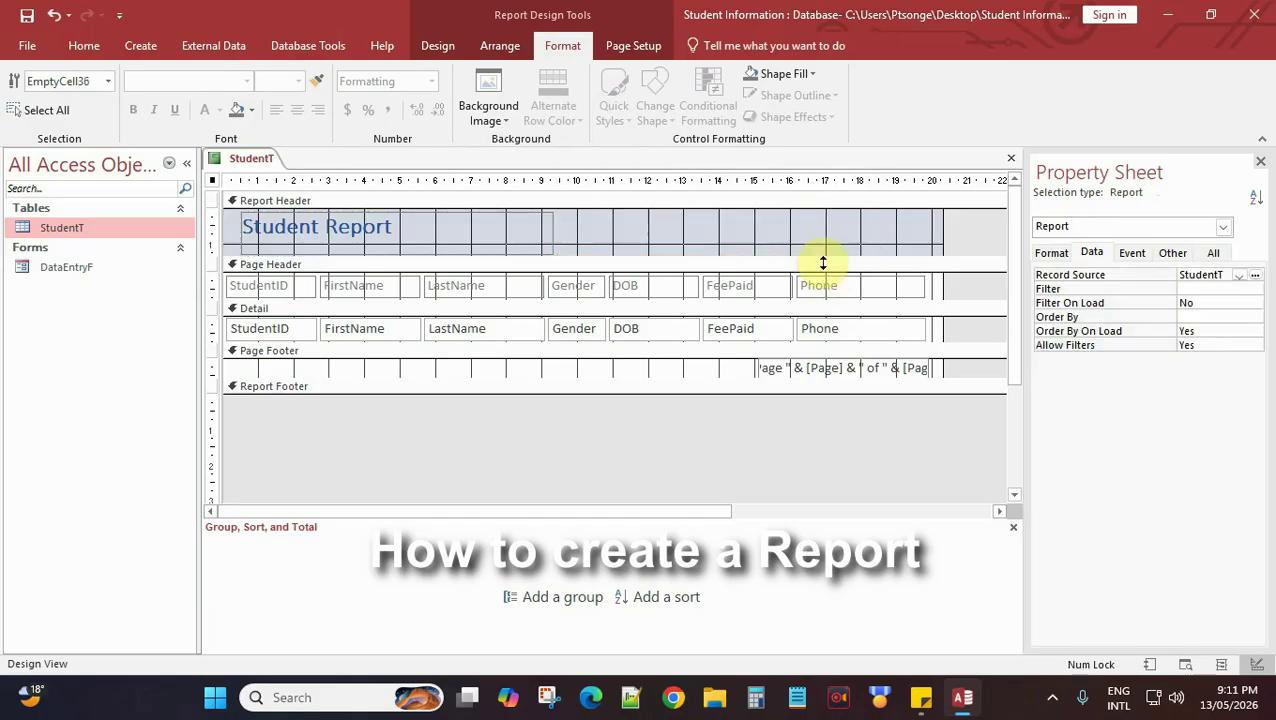
Step: Fill the report header background with a light green theme colour
{"action": "left_click", "coordinate": [716, 226]}
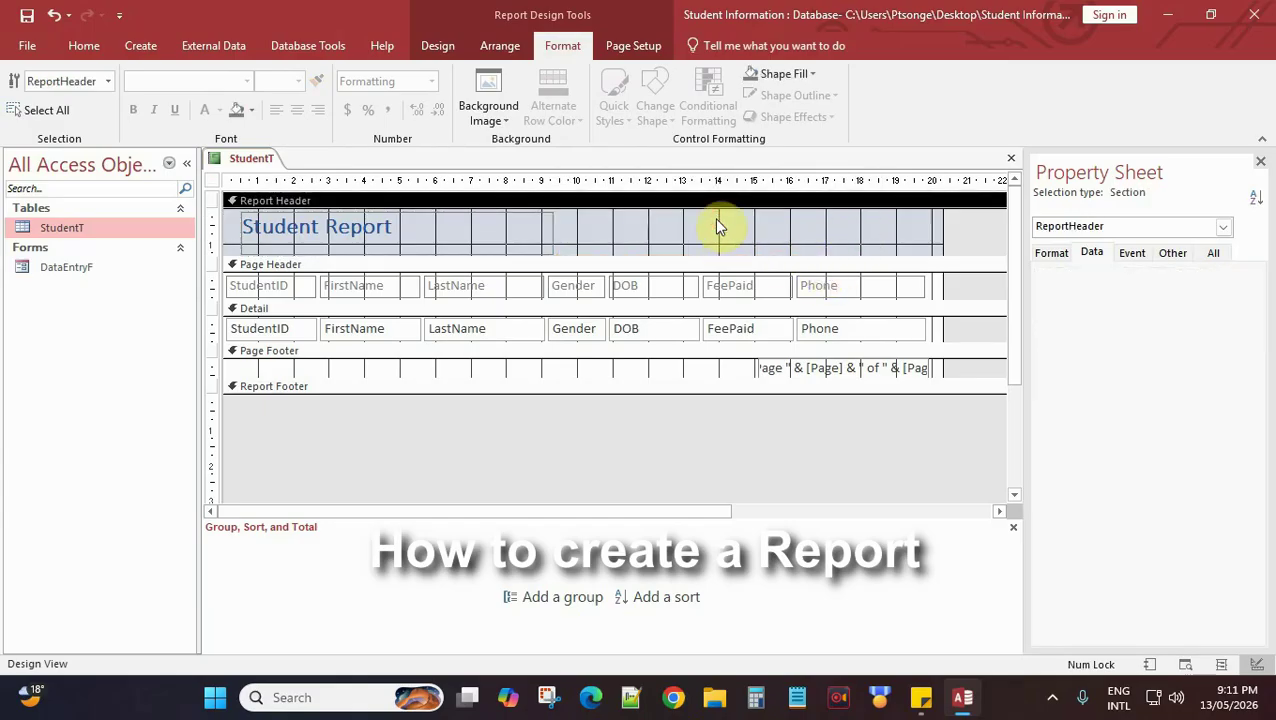
{"action": "left_click", "coordinate": [643, 226]}
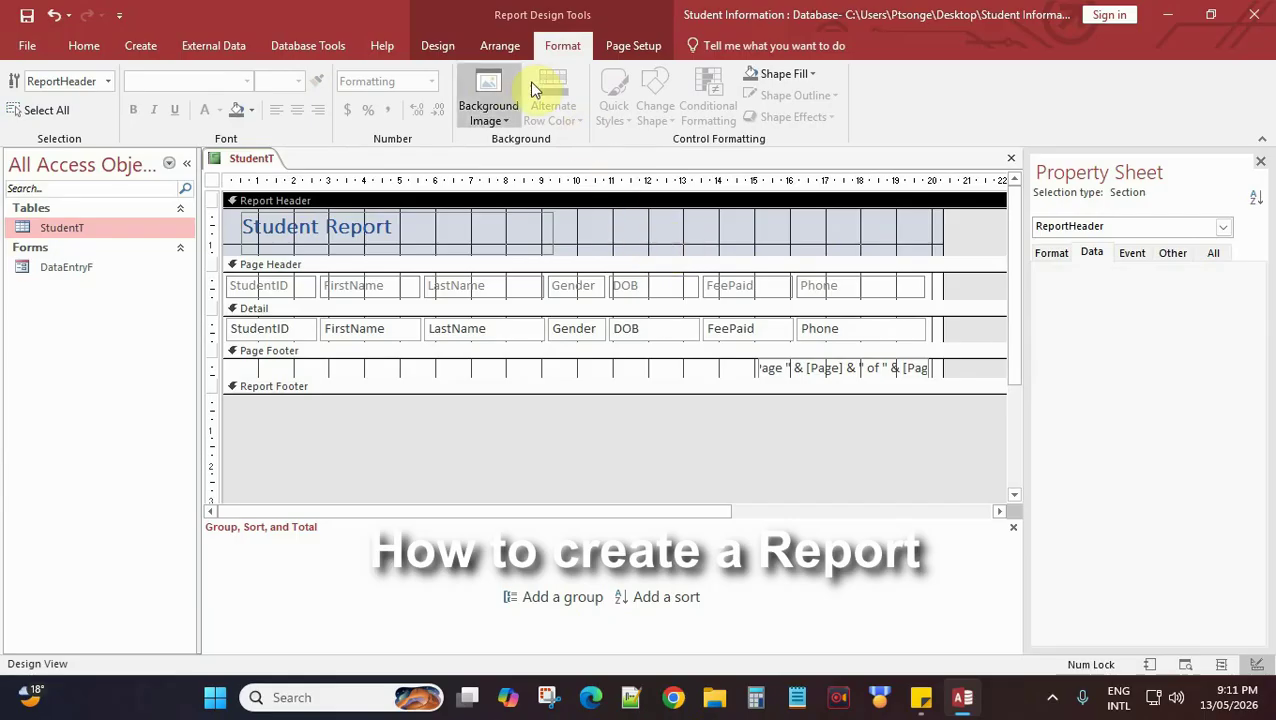
{"action": "left_click", "coordinate": [252, 113]}
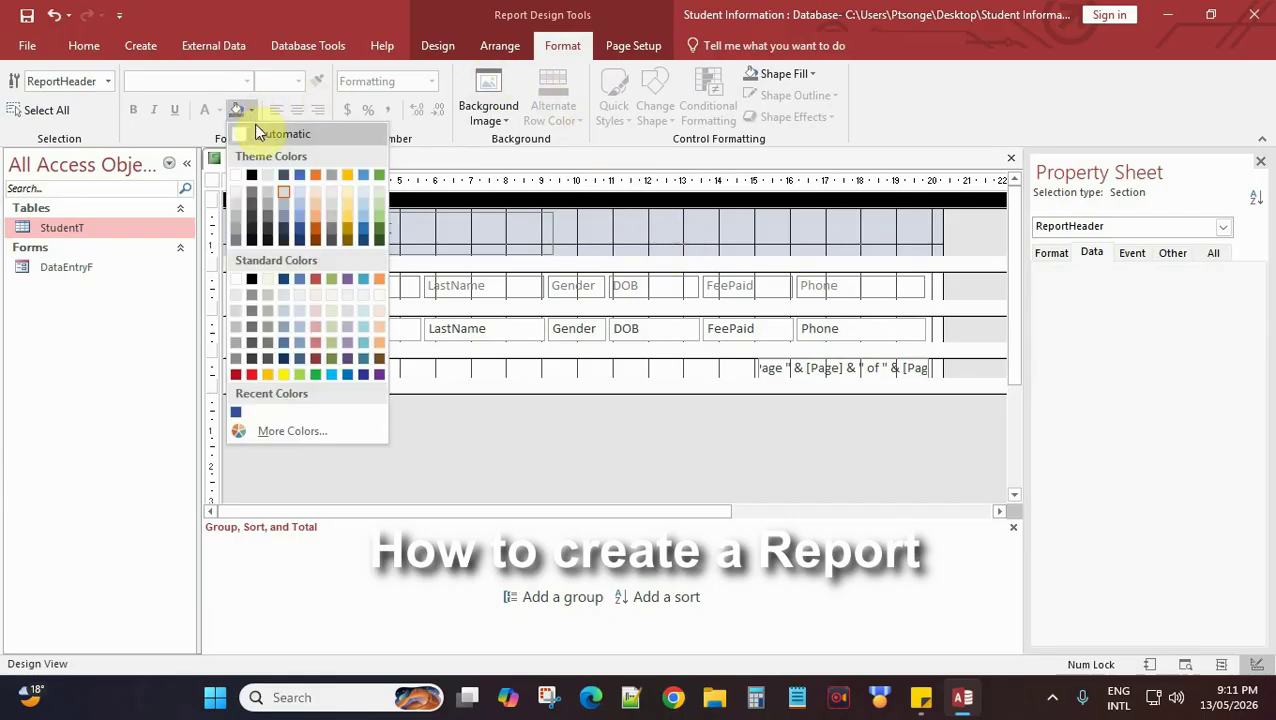
{"action": "left_click", "coordinate": [379, 201]}
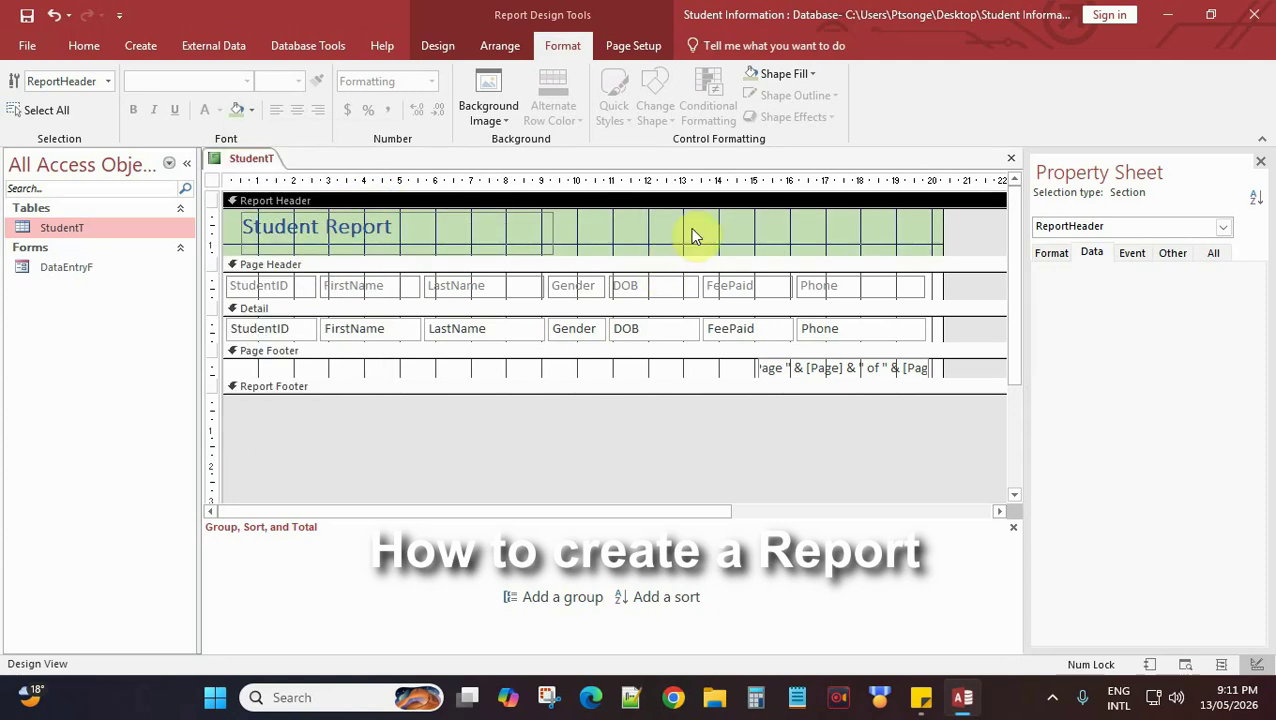
Step: Fill the report header with a custom mint green, RGB 152, 252, 192
{"action": "left_click", "coordinate": [786, 74]}
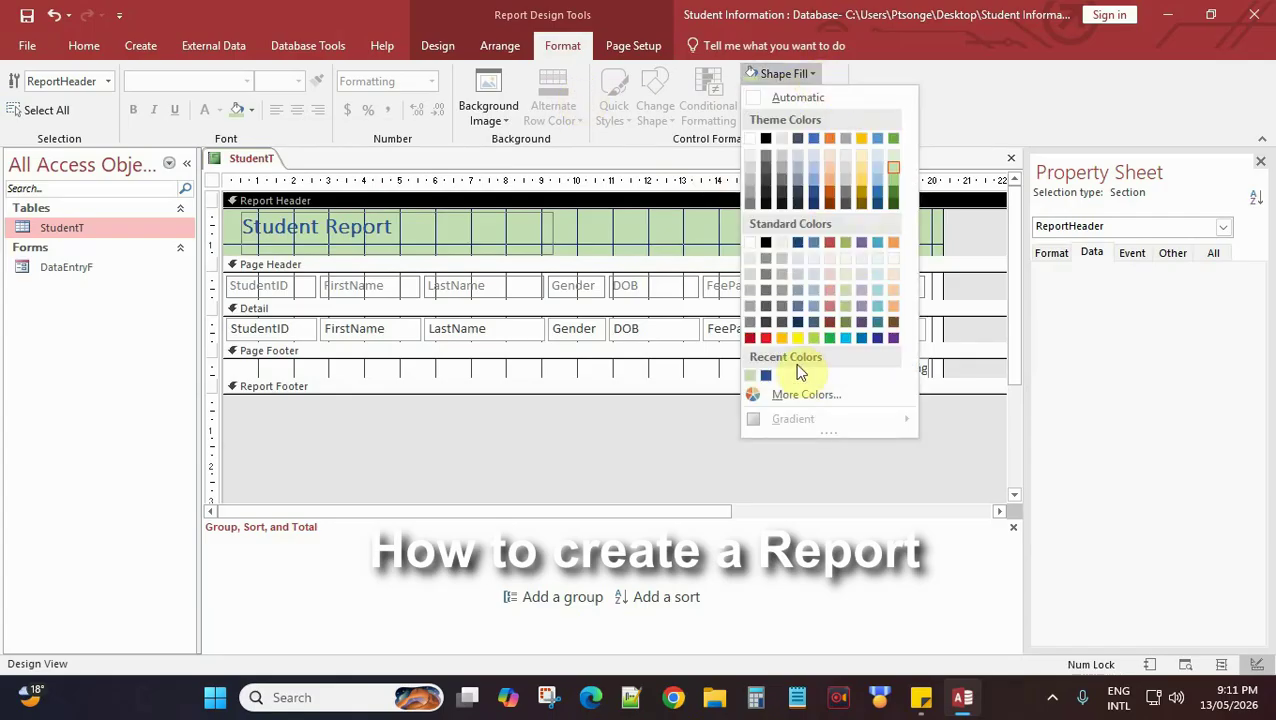
{"action": "left_click", "coordinate": [808, 393]}
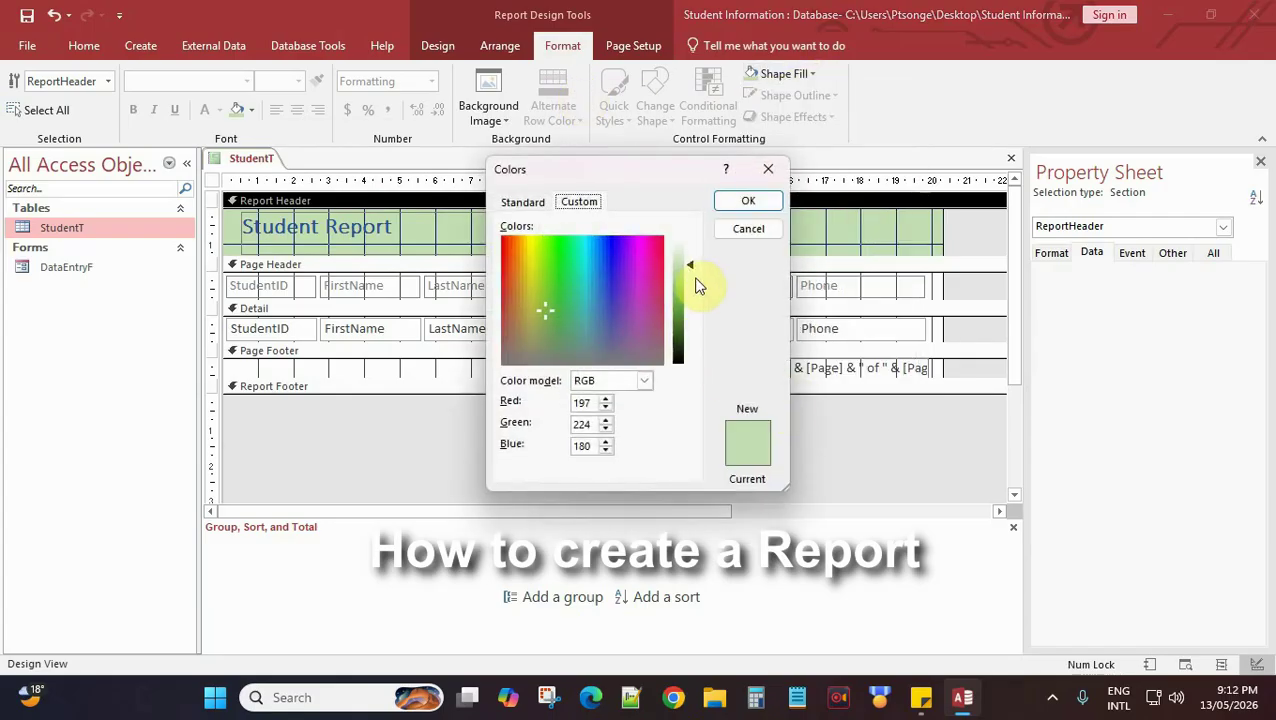
{"action": "left_click_drag", "start_coordinate": [664, 270], "coordinate": [564, 242]}
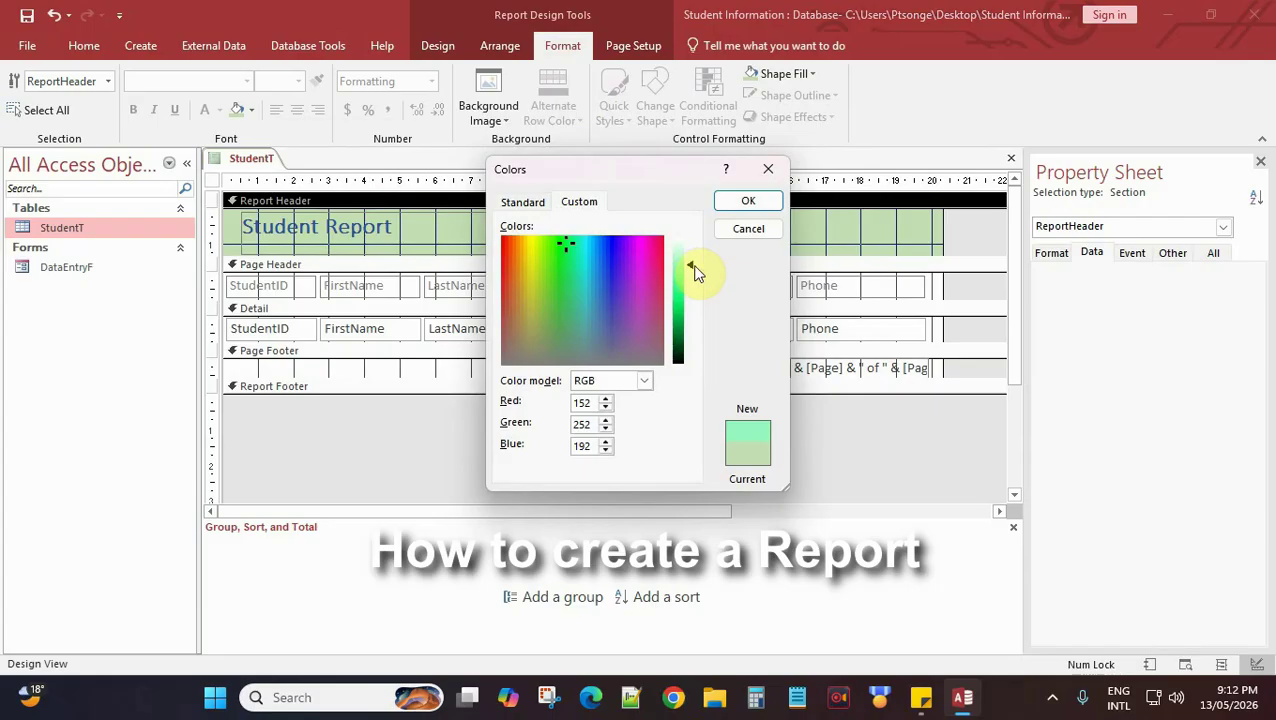
{"action": "left_click", "coordinate": [748, 201]}
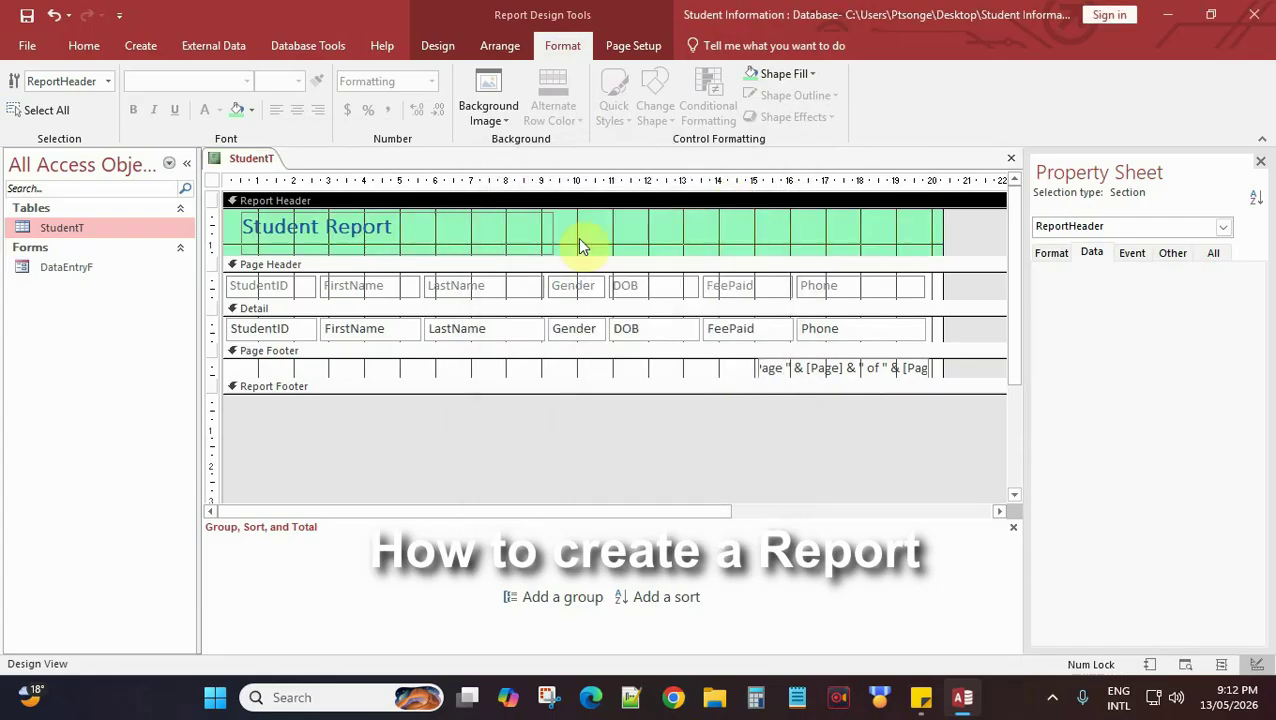
Step: Reword the page header labels with spaces as "Student ID", "First Name", "Last Name" and "Fee Paid"
{"action": "left_click", "coordinate": [690, 265]}
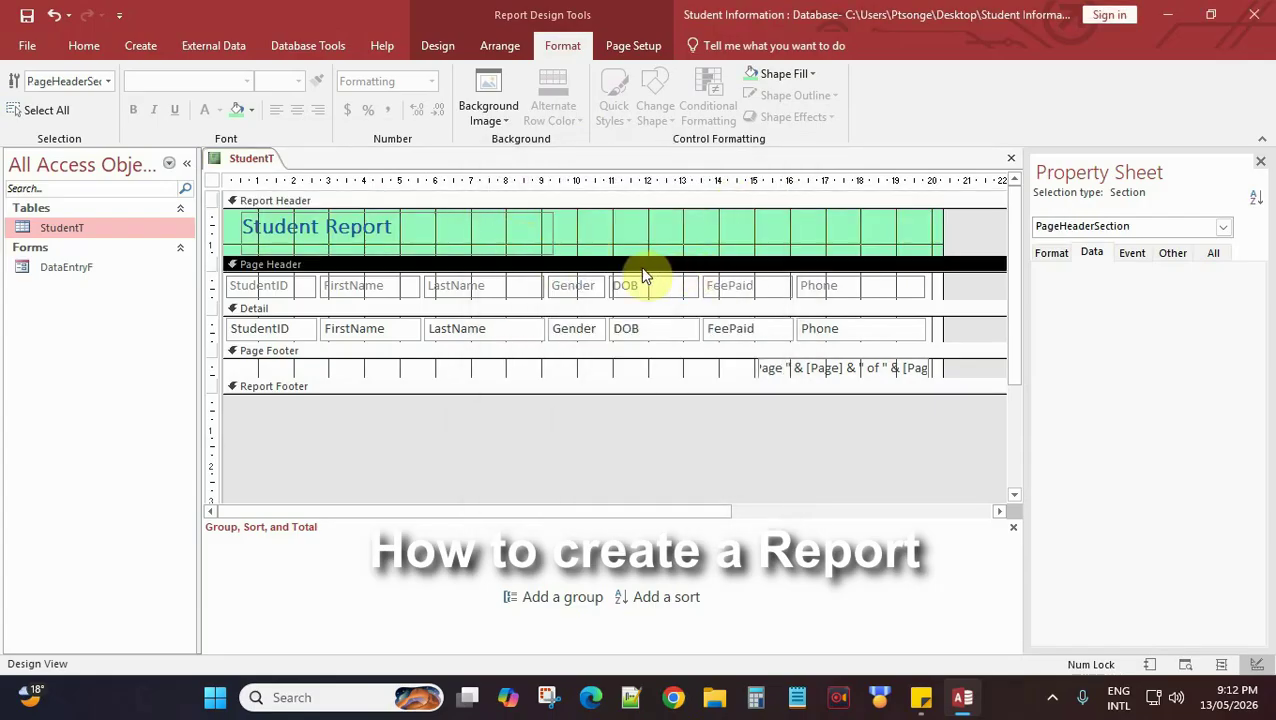
{"action": "left_click", "coordinate": [286, 286]}
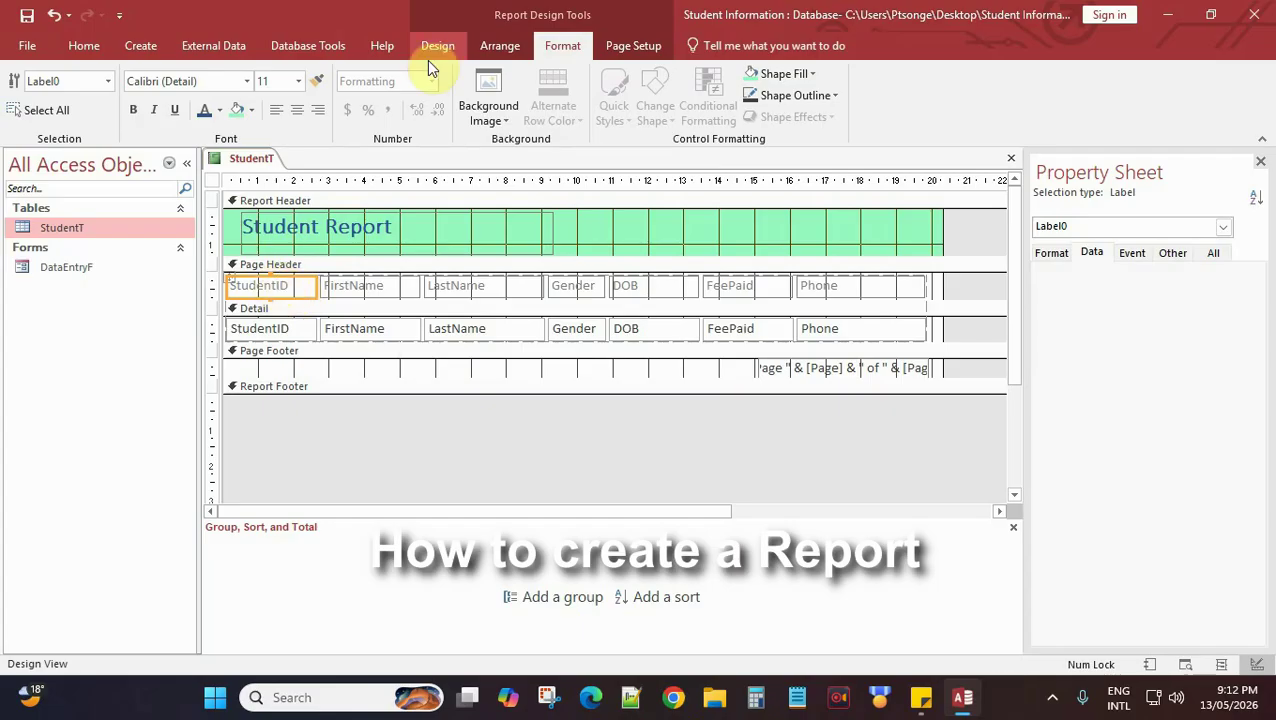
{"action": "left_click", "coordinate": [278, 286]}
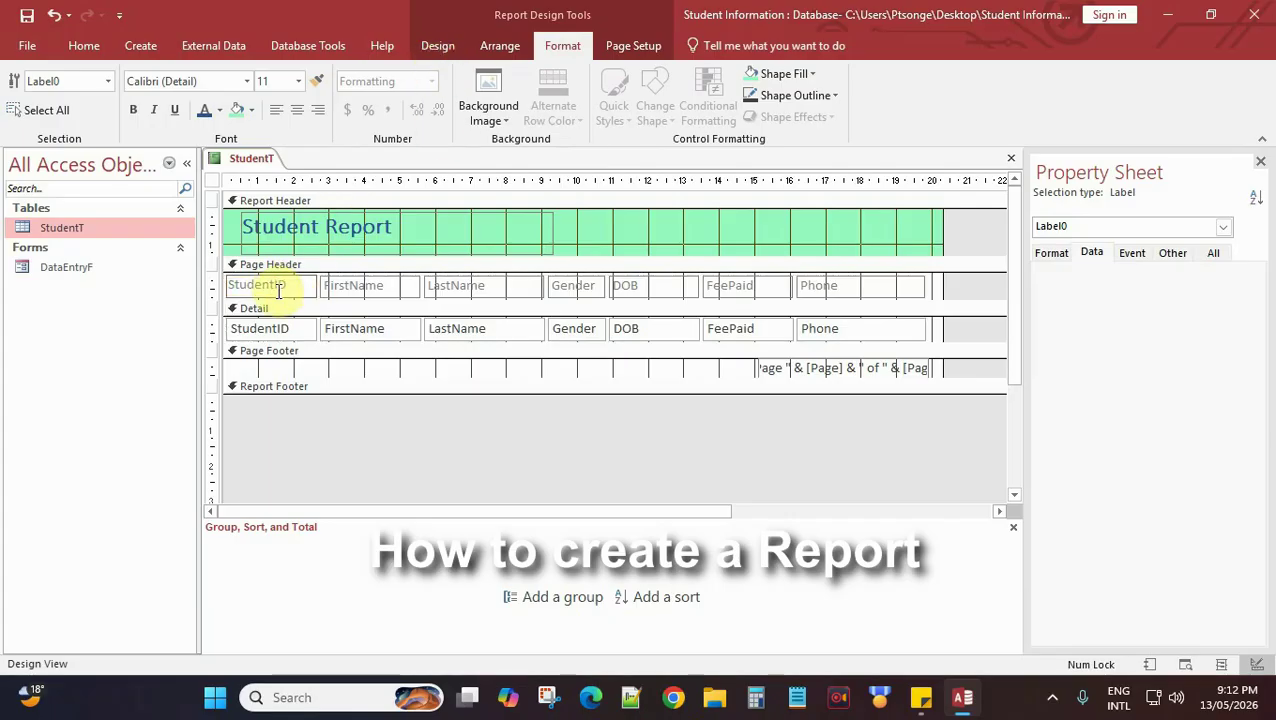
{"action": "left_click", "coordinate": [344, 288]}
{"action": "left_click", "coordinate": [344, 288]}
{"action": "left_click", "coordinate": [459, 288]}
{"action": "left_click", "coordinate": [452, 286]}
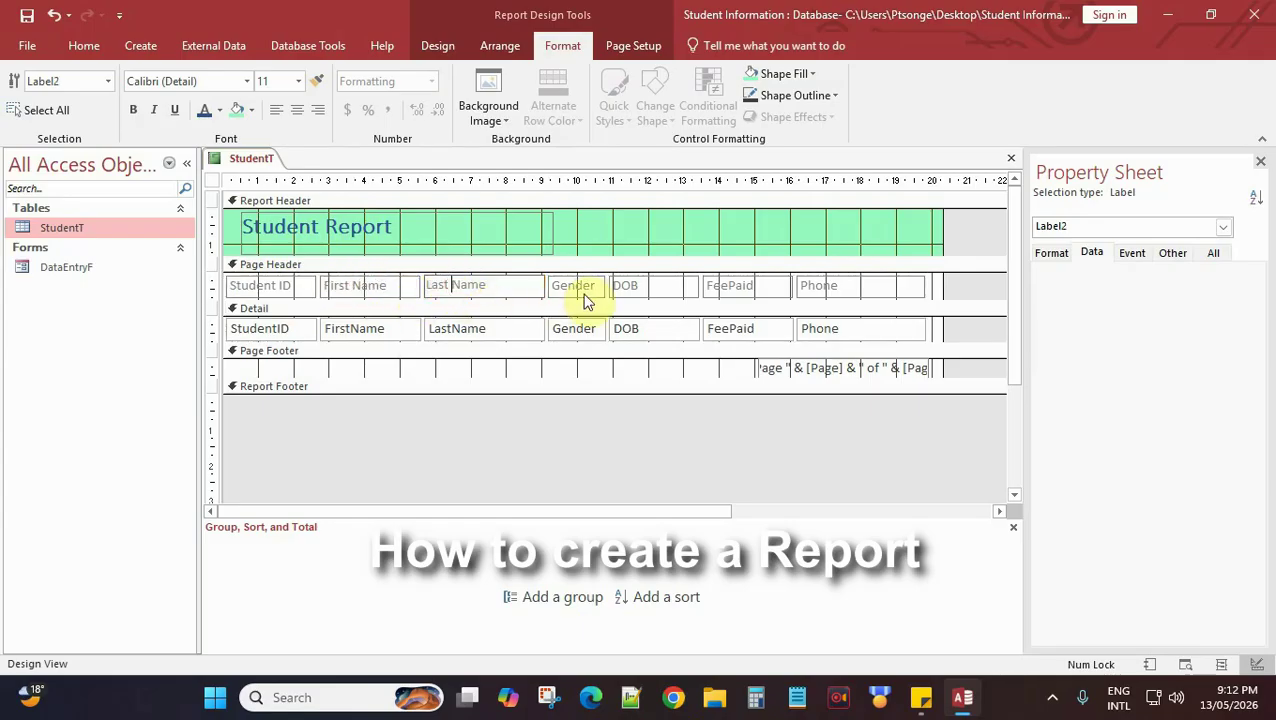
{"action": "left_click", "coordinate": [740, 287]}
{"action": "left_click", "coordinate": [740, 287]}
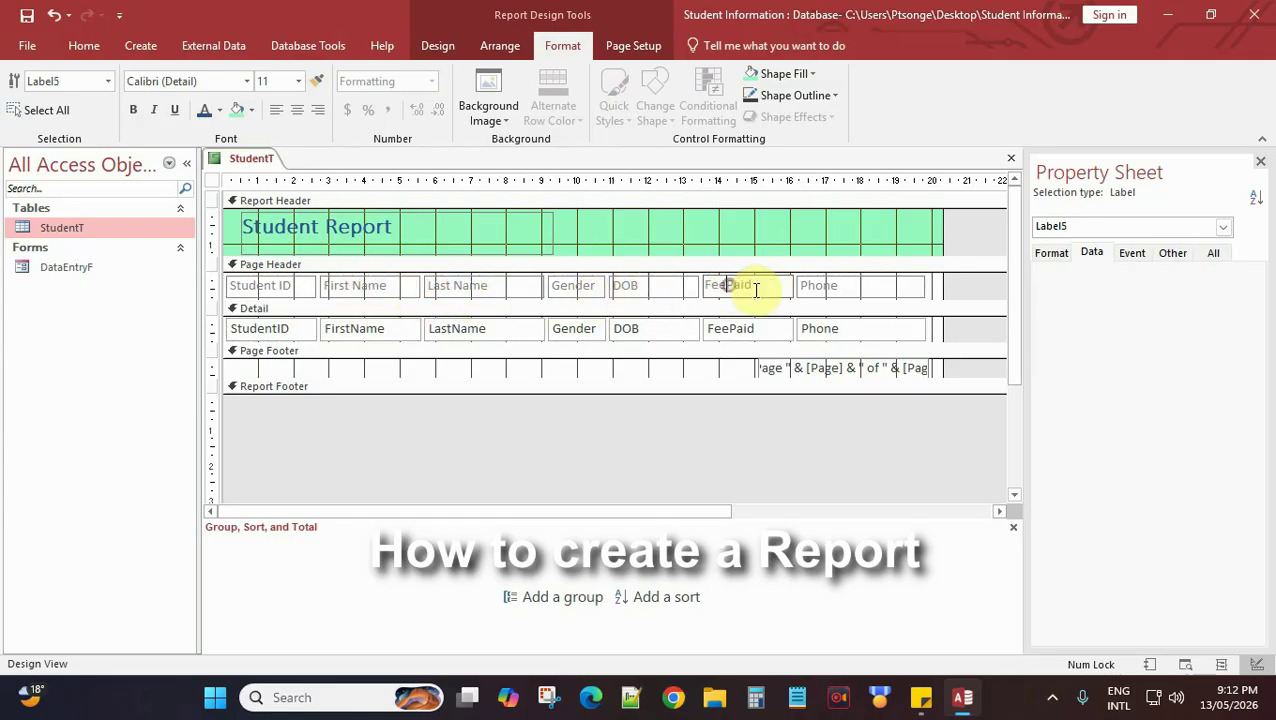
{"action": "left_click", "coordinate": [847, 286]}
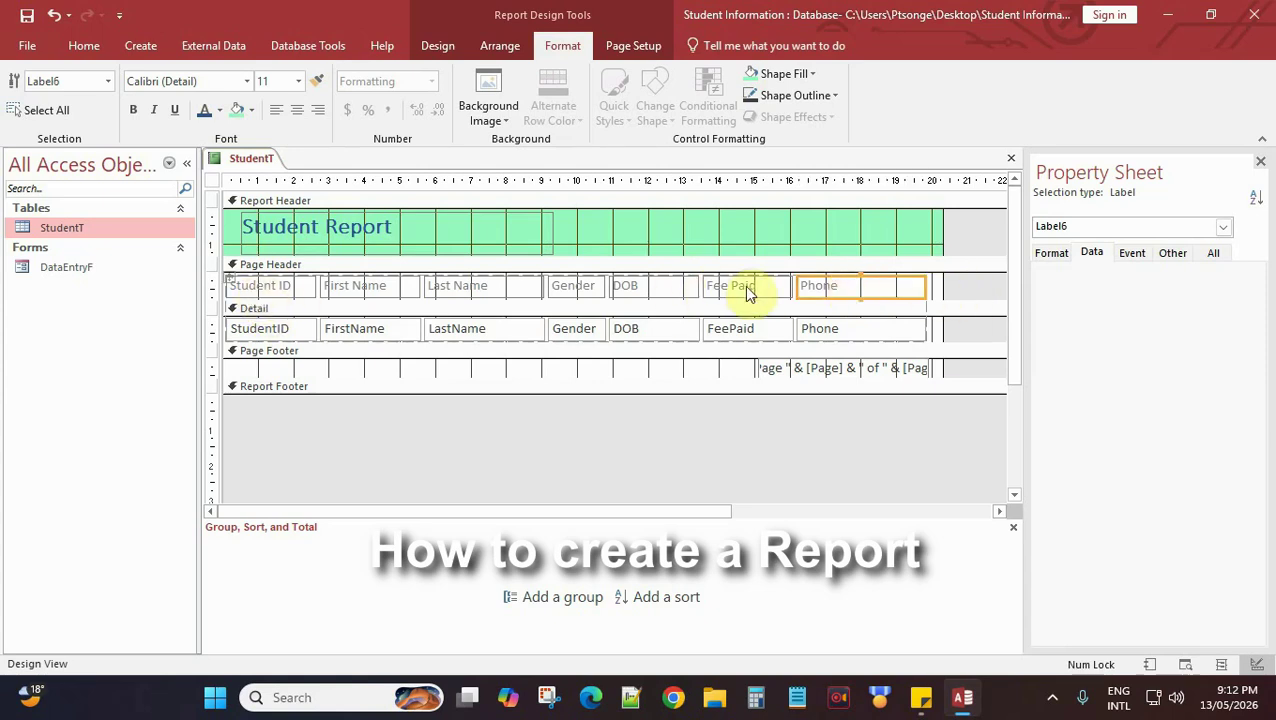
Step: Format all the column heading labels in the page header as dark blue and bold
{"action": "left_click", "coordinate": [943, 289]}
{"action": "left_click_drag", "start_coordinate": [952, 285], "coordinate": [232, 285]}
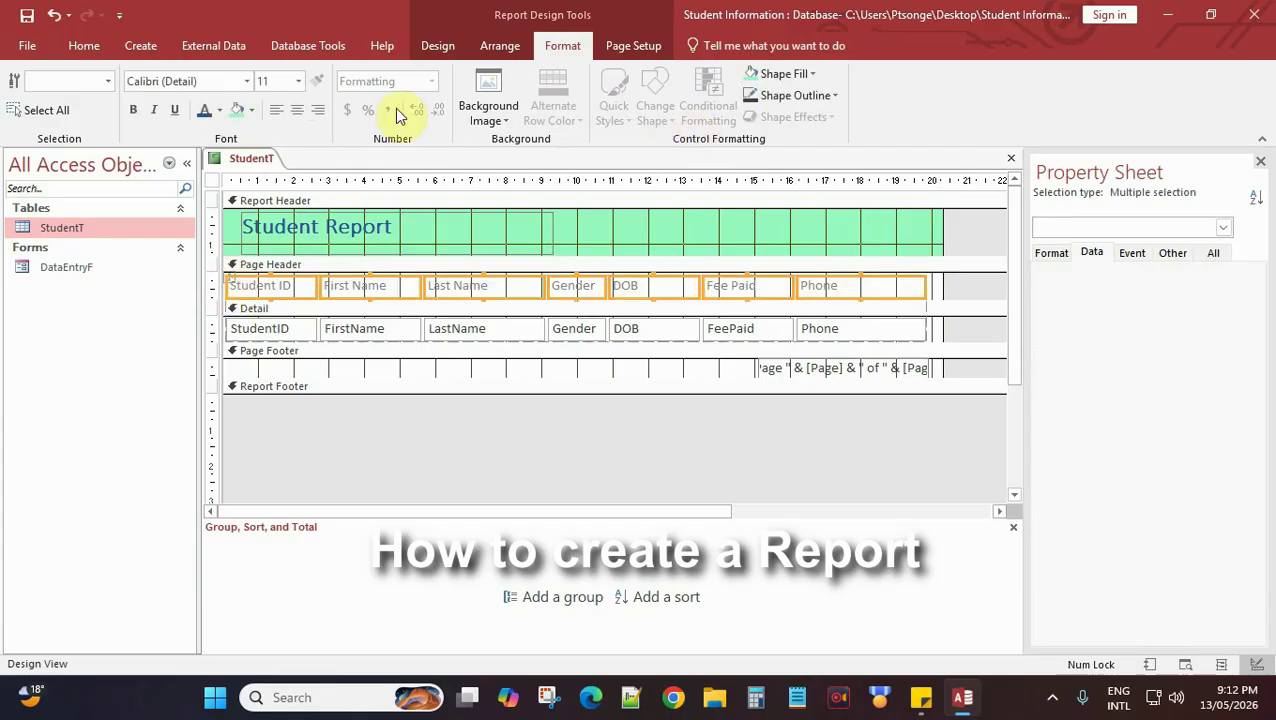
{"action": "left_click", "coordinate": [205, 113]}
{"action": "left_click", "coordinate": [205, 113]}
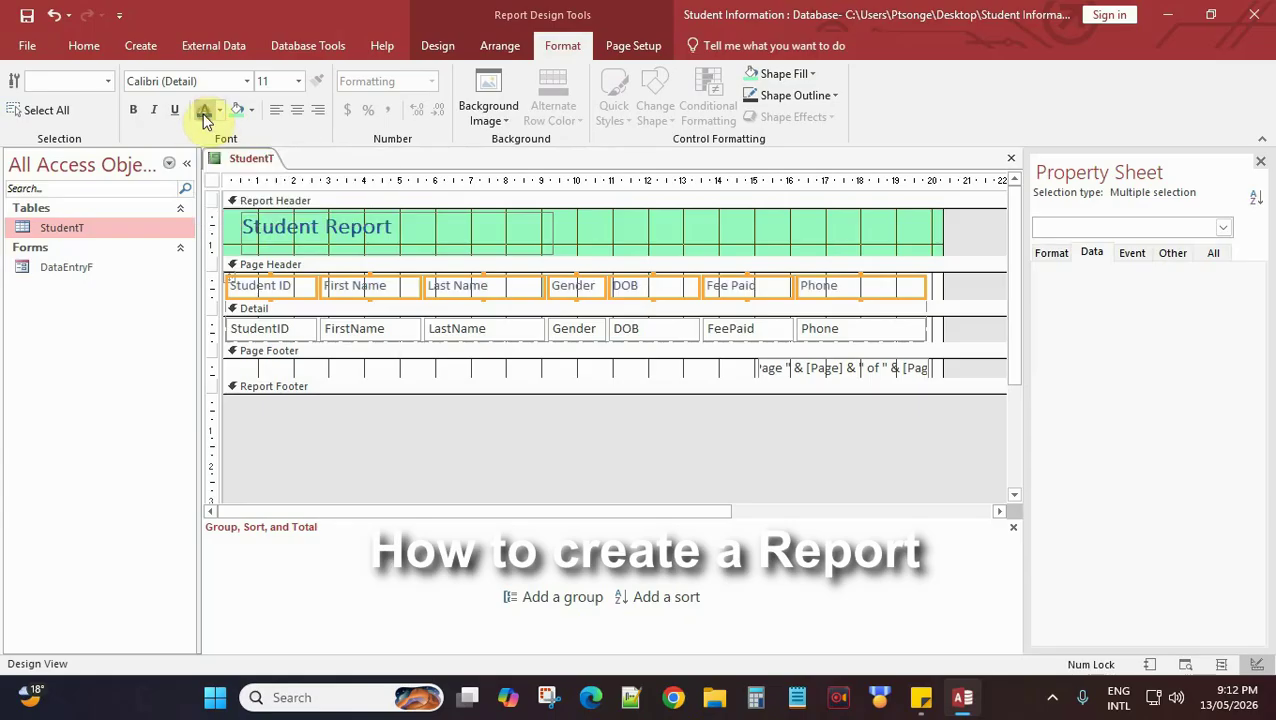
{"action": "left_click", "coordinate": [133, 112]}
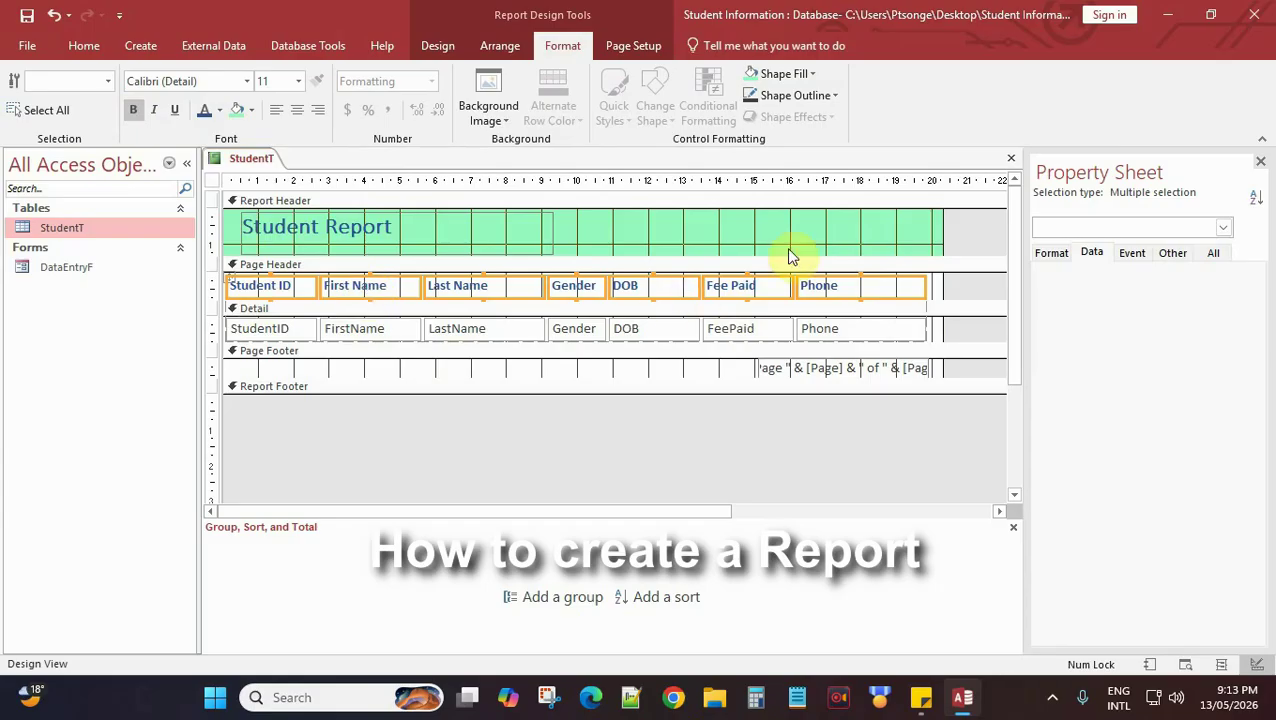
{"action": "left_click", "coordinate": [845, 234]}
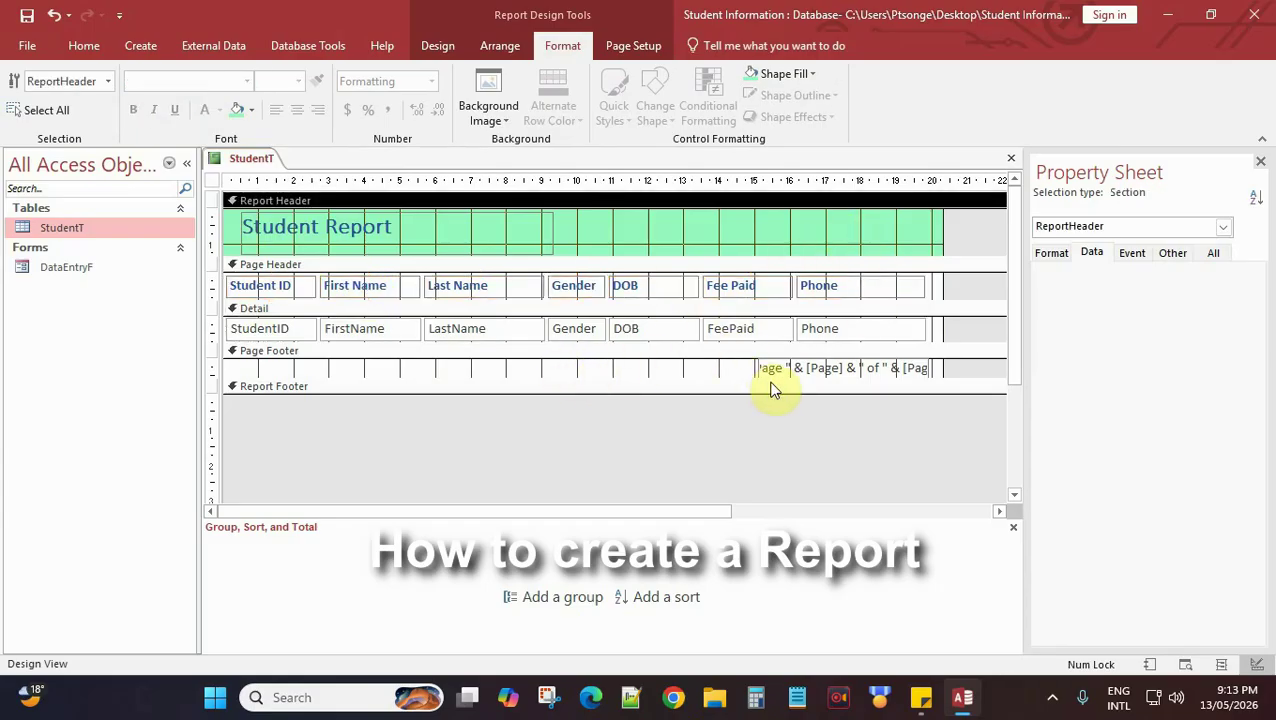
Step: Save the report under the name StudentR
{"action": "left_click", "coordinate": [27, 15]}
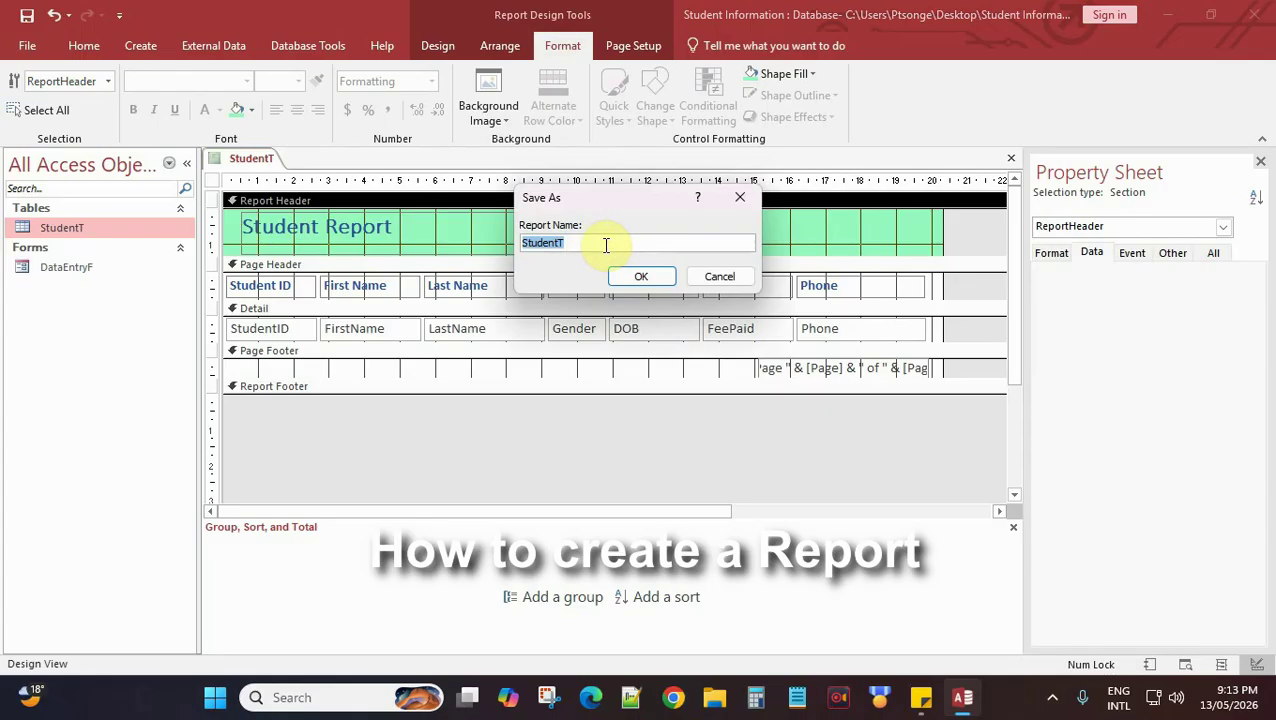
{"action": "type", "text": "Stu"}
{"action": "left_click", "coordinate": [642, 279]}
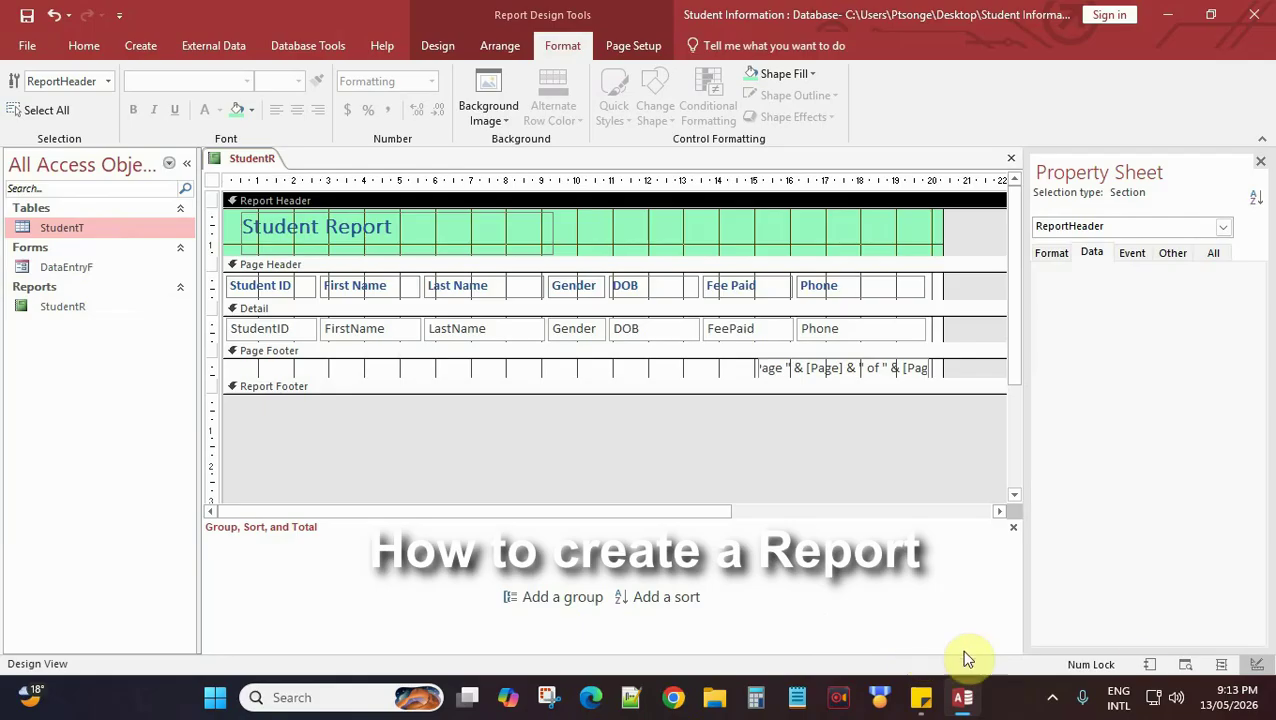
Step: Open the report in Print Preview and examine the header colour, headings and column alignment
{"action": "left_click", "coordinate": [1186, 668]}
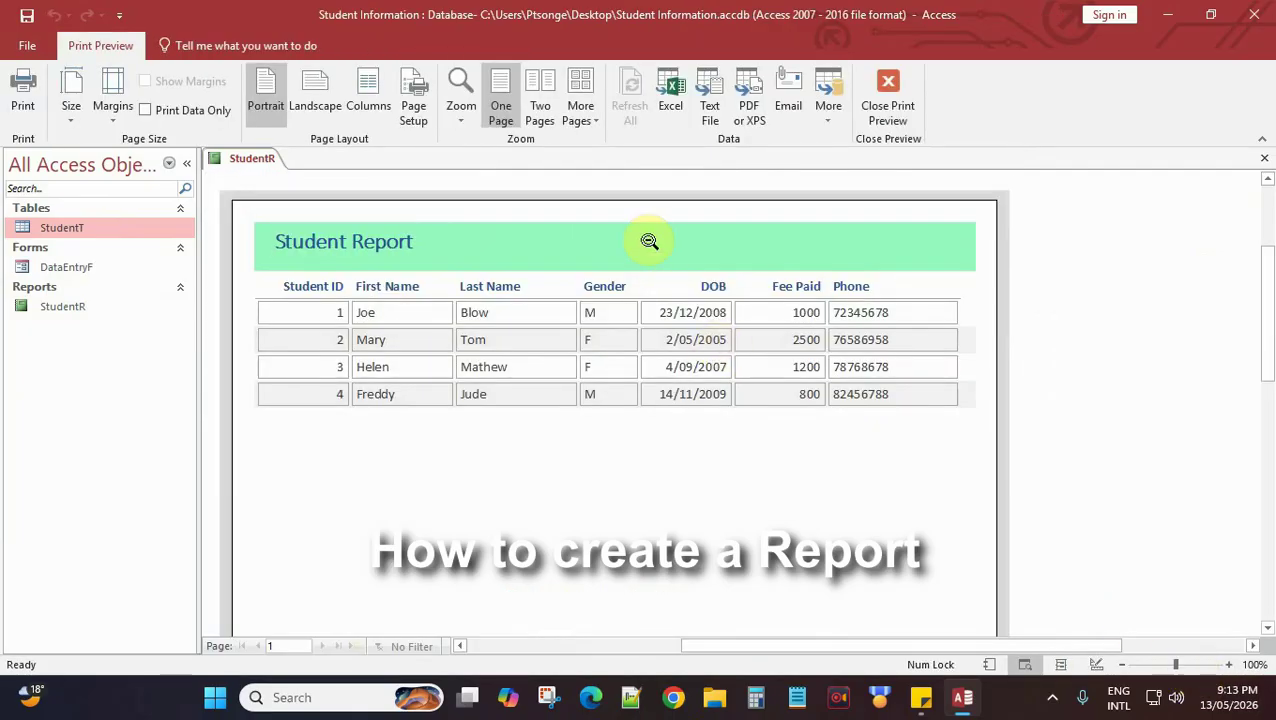
{"action": "left_click", "coordinate": [649, 241]}
{"action": "left_click", "coordinate": [740, 222]}
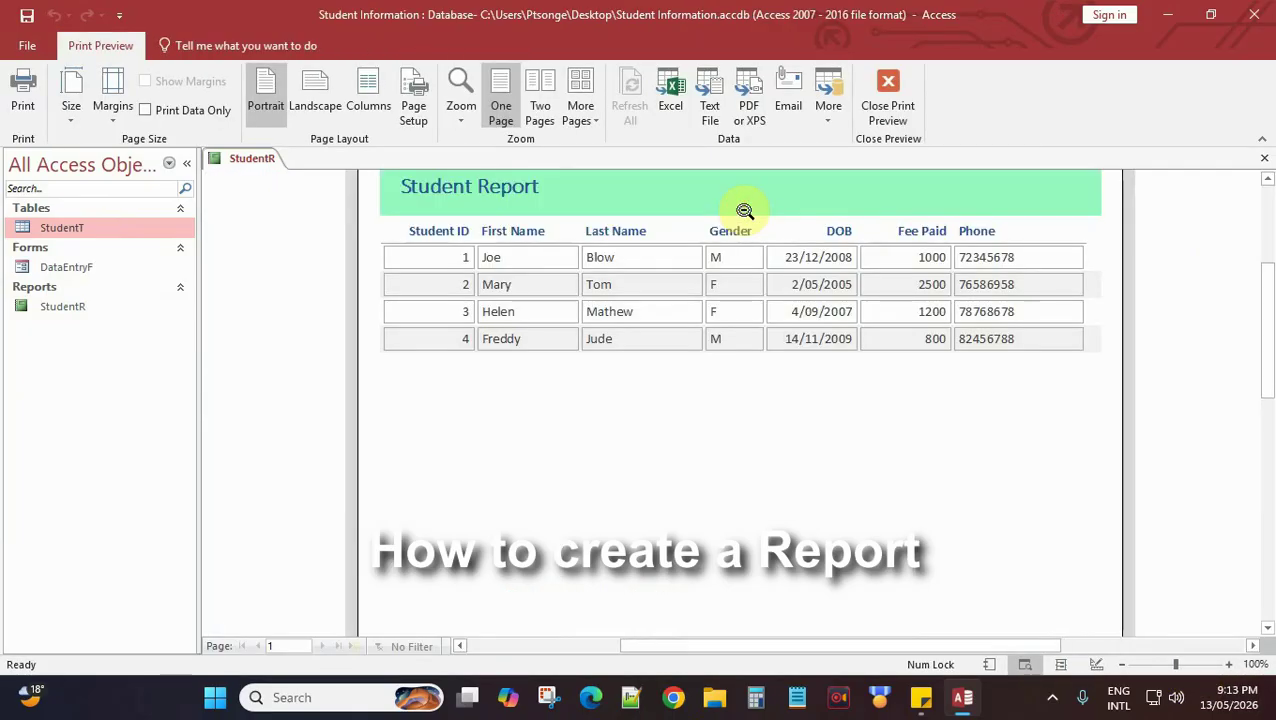
{"action": "scroll", "coordinate": [807, 346], "scroll_direction": "up", "scroll_amount": 2}
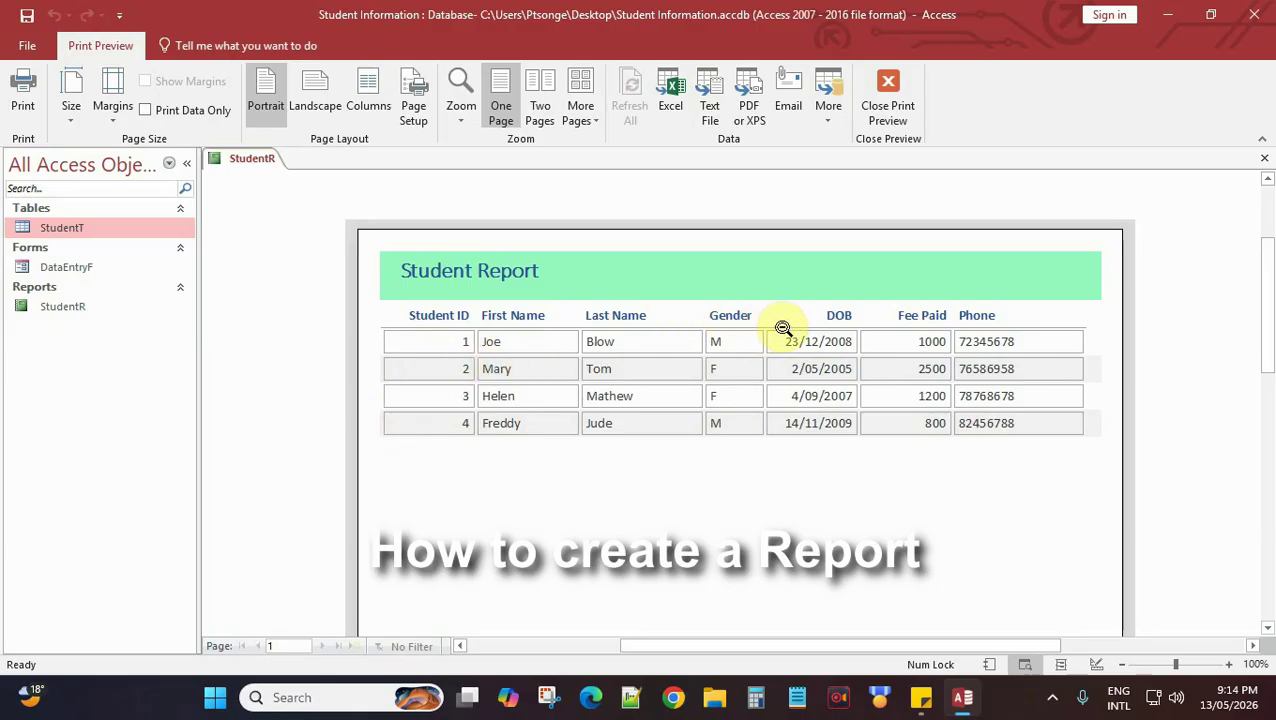
Step: Return to Design View and centre the StudentID and Gender fields in the detail section
{"action": "left_click", "coordinate": [1096, 668]}
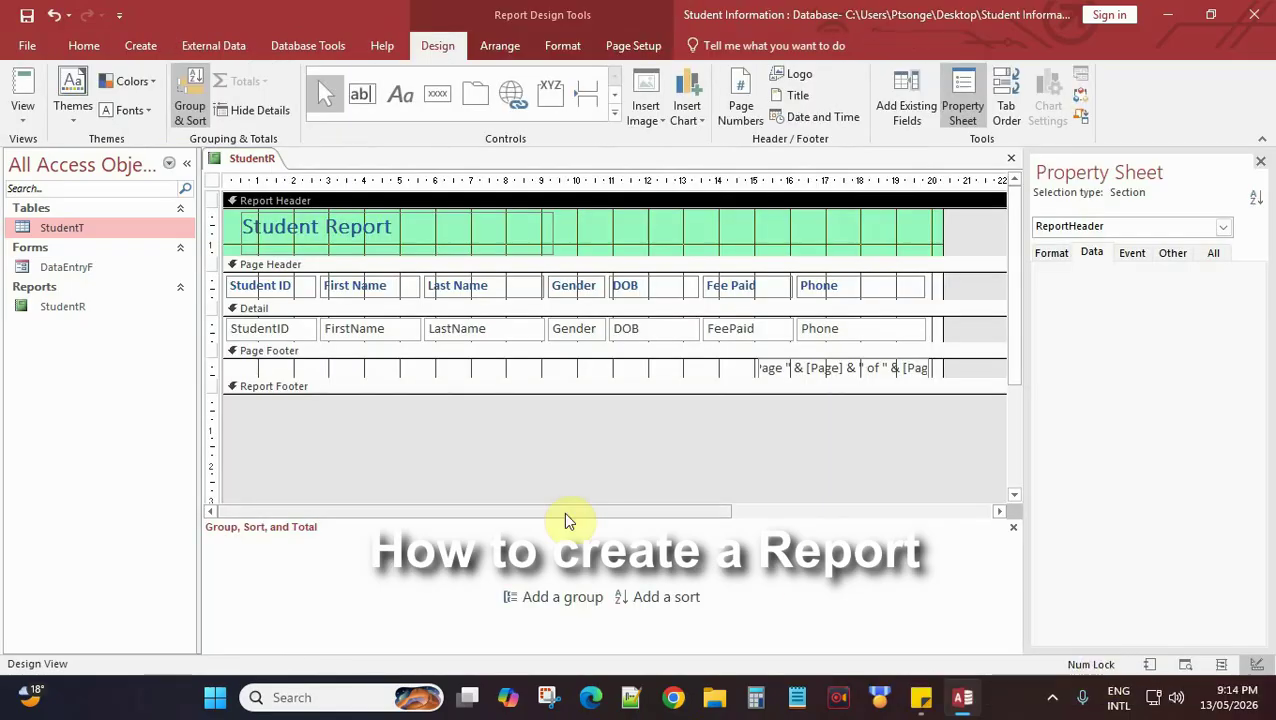
{"action": "left_click", "coordinate": [263, 330]}
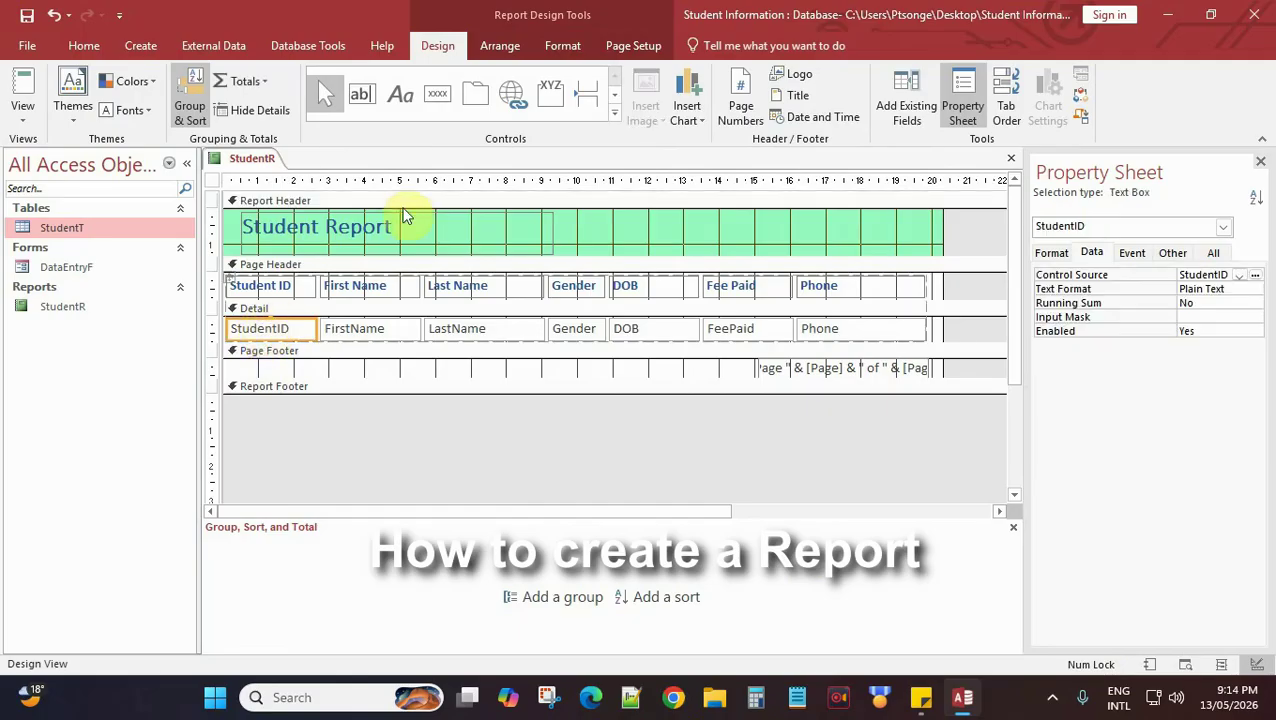
{"action": "left_click", "coordinate": [563, 47]}
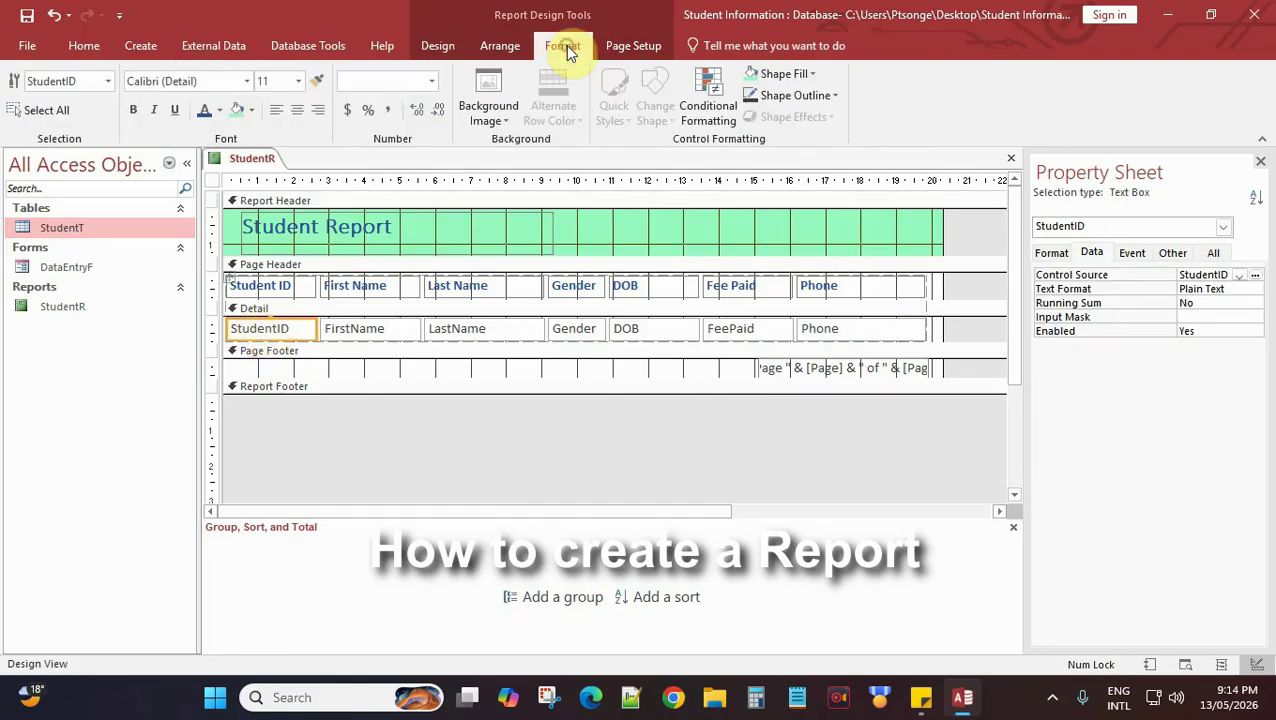
{"action": "left_click", "coordinate": [301, 117]}
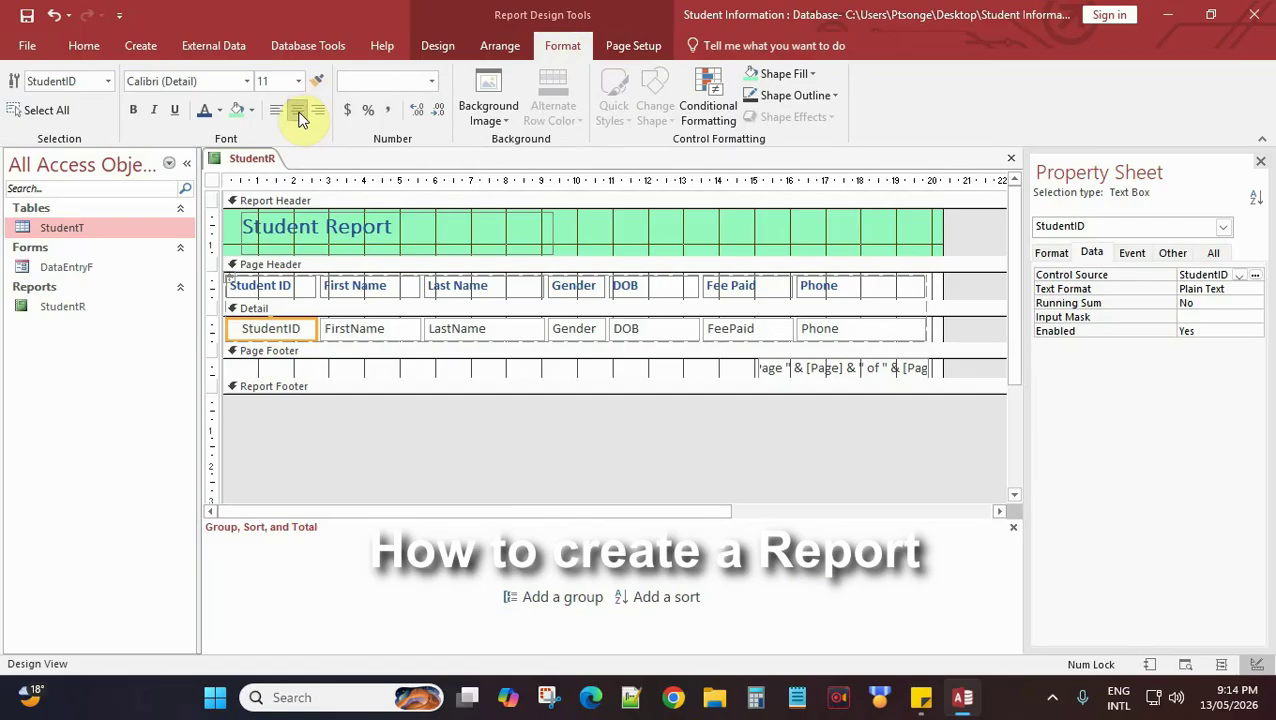
{"action": "left_click", "coordinate": [579, 333]}
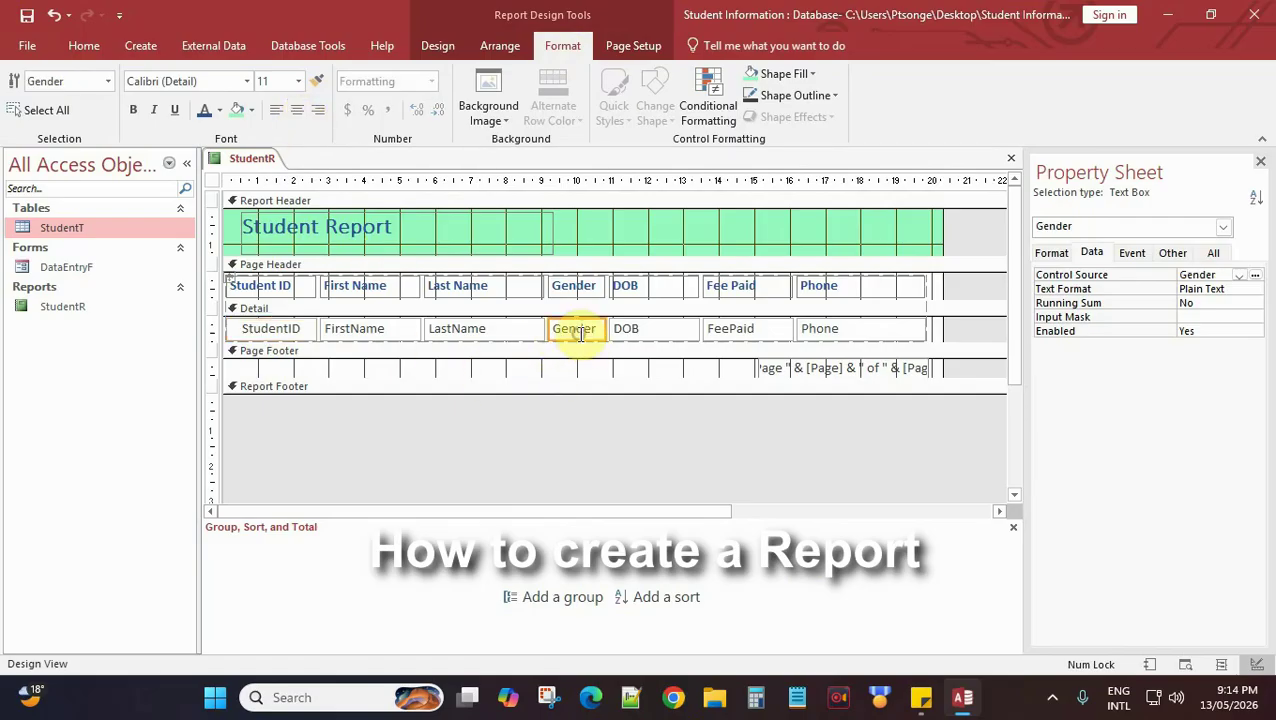
{"action": "left_click", "coordinate": [297, 111]}
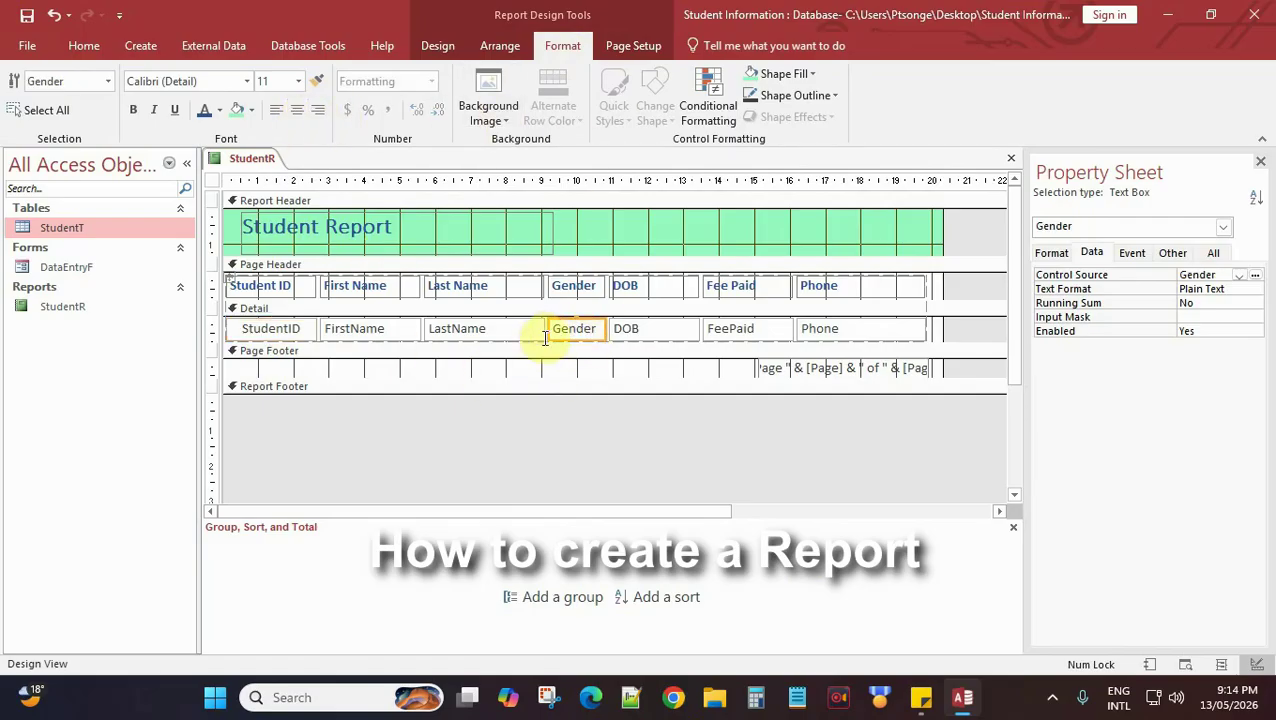
{"action": "left_click", "coordinate": [302, 117]}
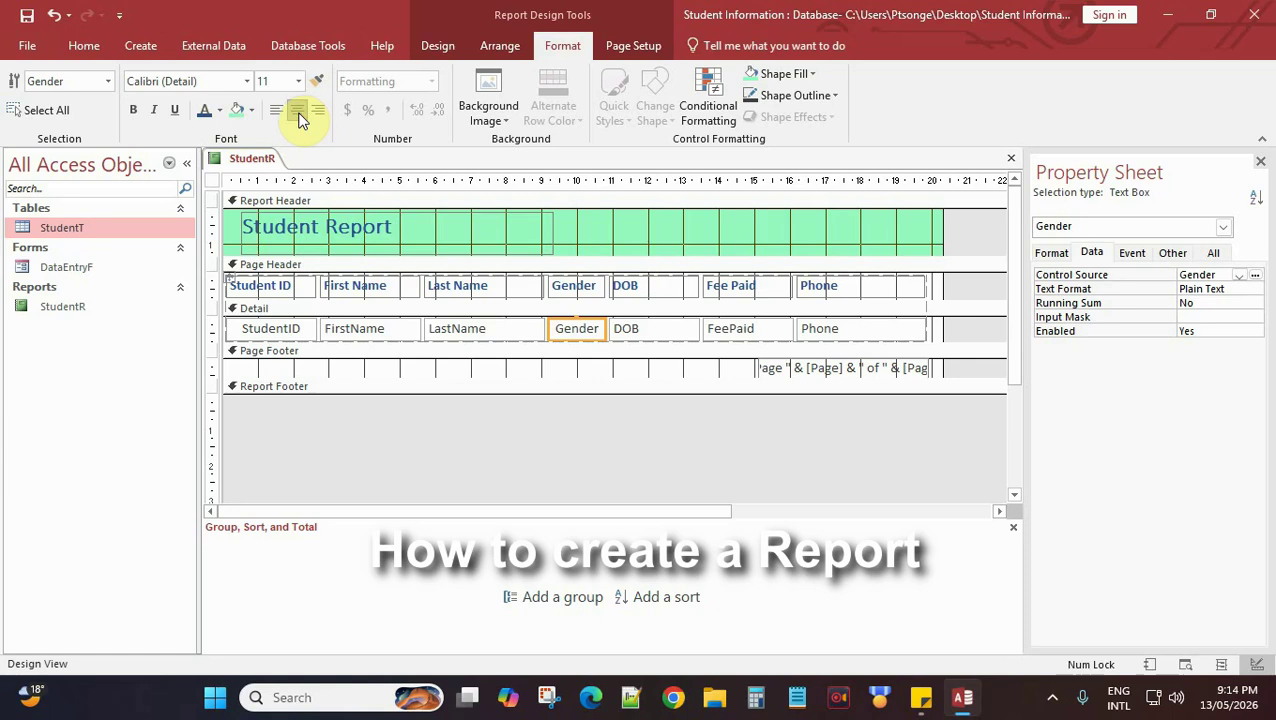
Step: Centre the Student ID and Gender heading labels in the page header
{"action": "left_click", "coordinate": [578, 293]}
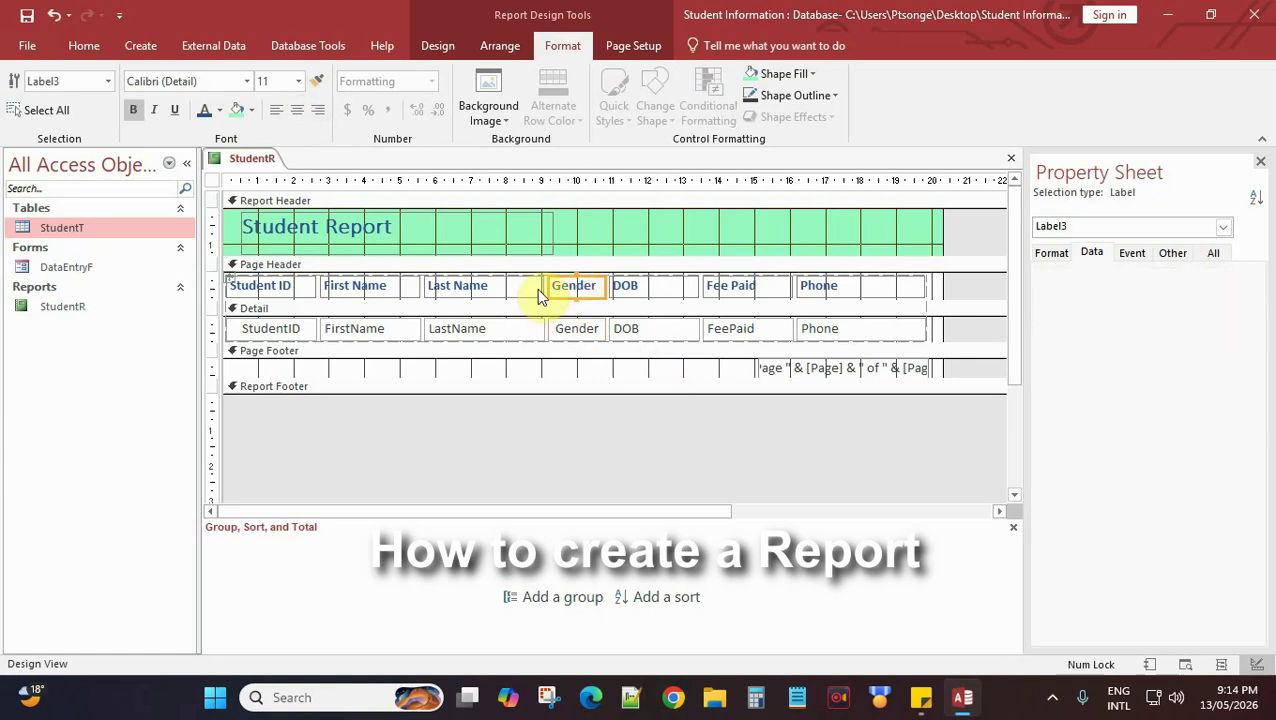
{"action": "left_click", "coordinate": [272, 291], "text": "shift"}
{"action": "left_click", "coordinate": [300, 117]}
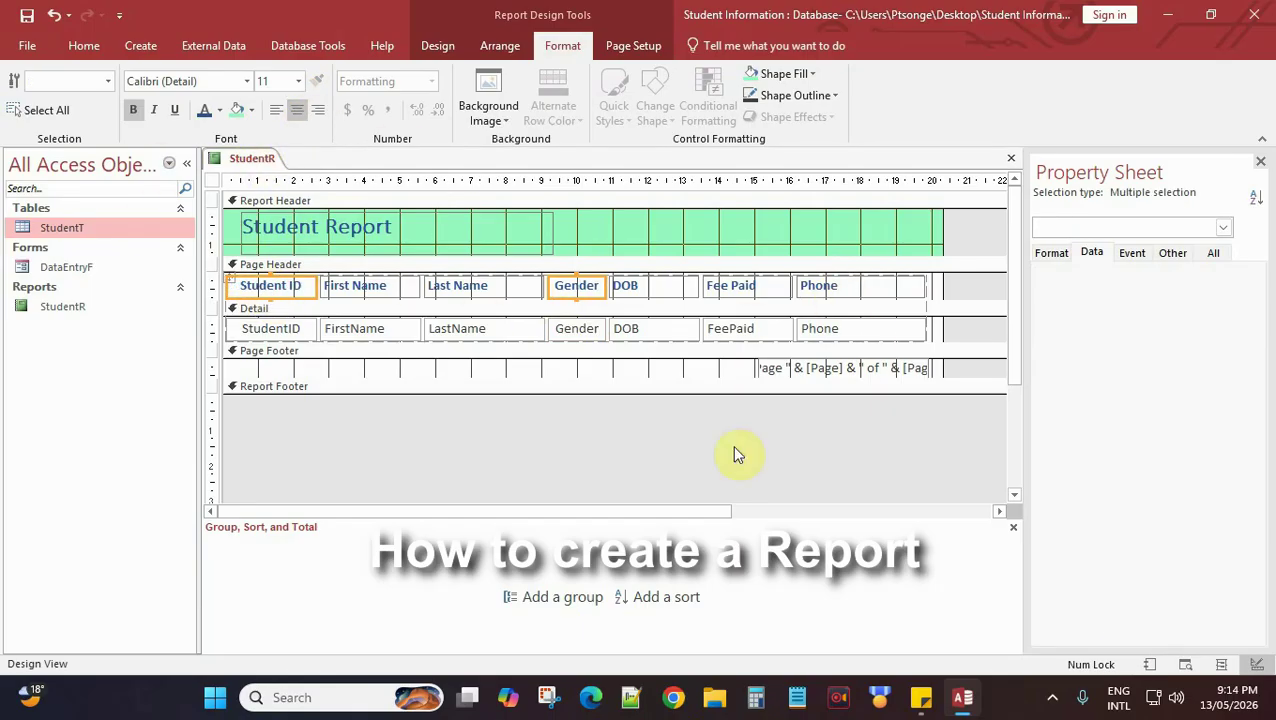
Step: Preview the printed page again to check the centred Student ID and Gender columns
{"action": "left_click", "coordinate": [1186, 666]}
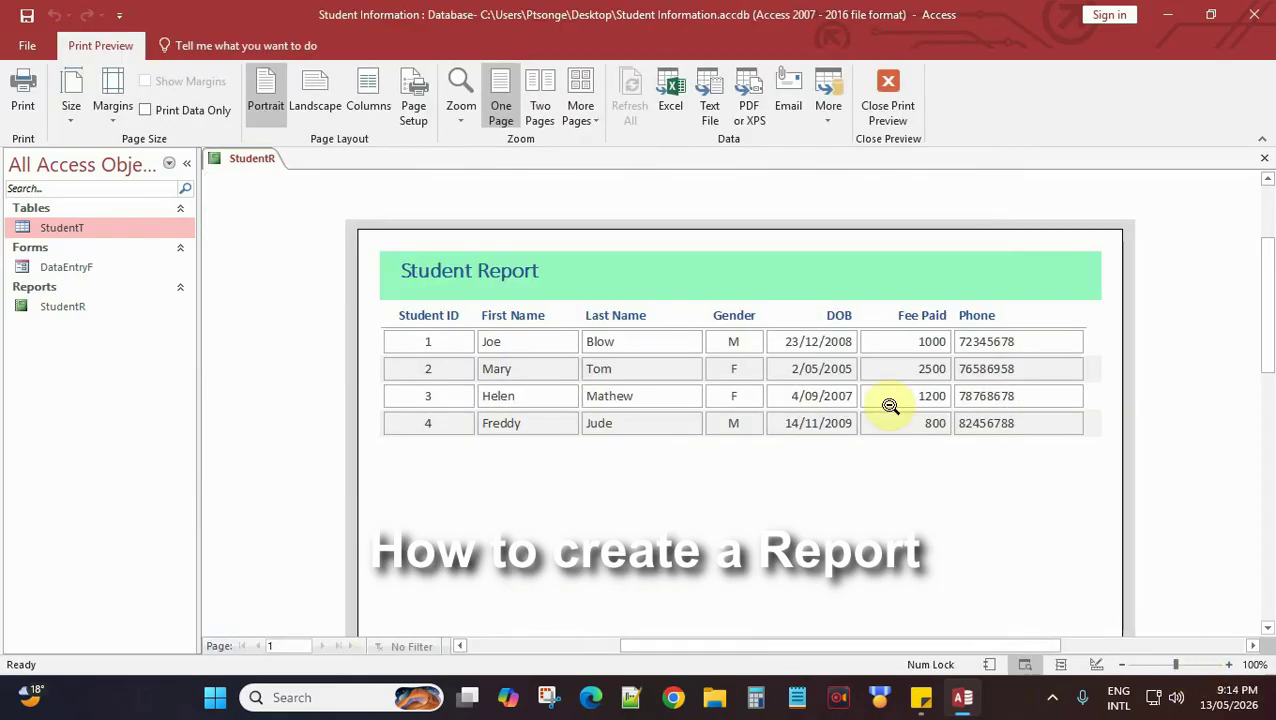
{"action": "left_click", "coordinate": [855, 314]}
{"action": "left_click", "coordinate": [783, 213]}
{"action": "scroll", "coordinate": [712, 328], "scroll_direction": "up", "scroll_amount": 2}
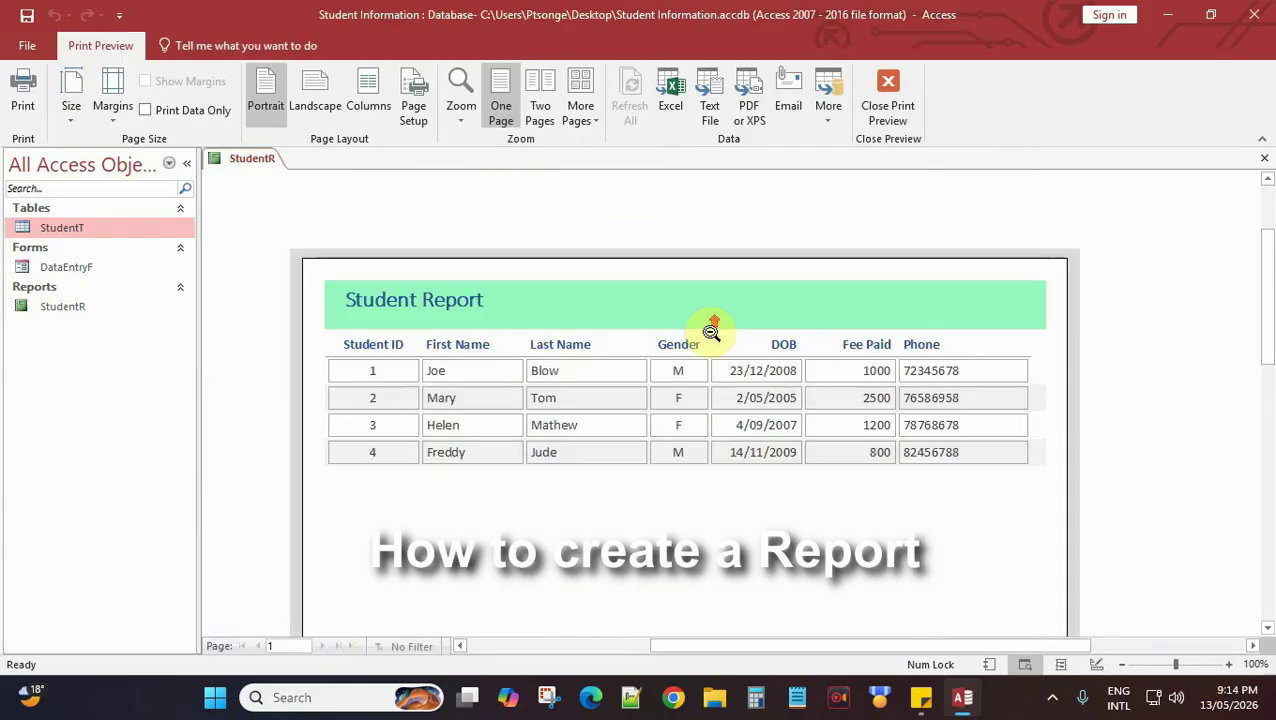